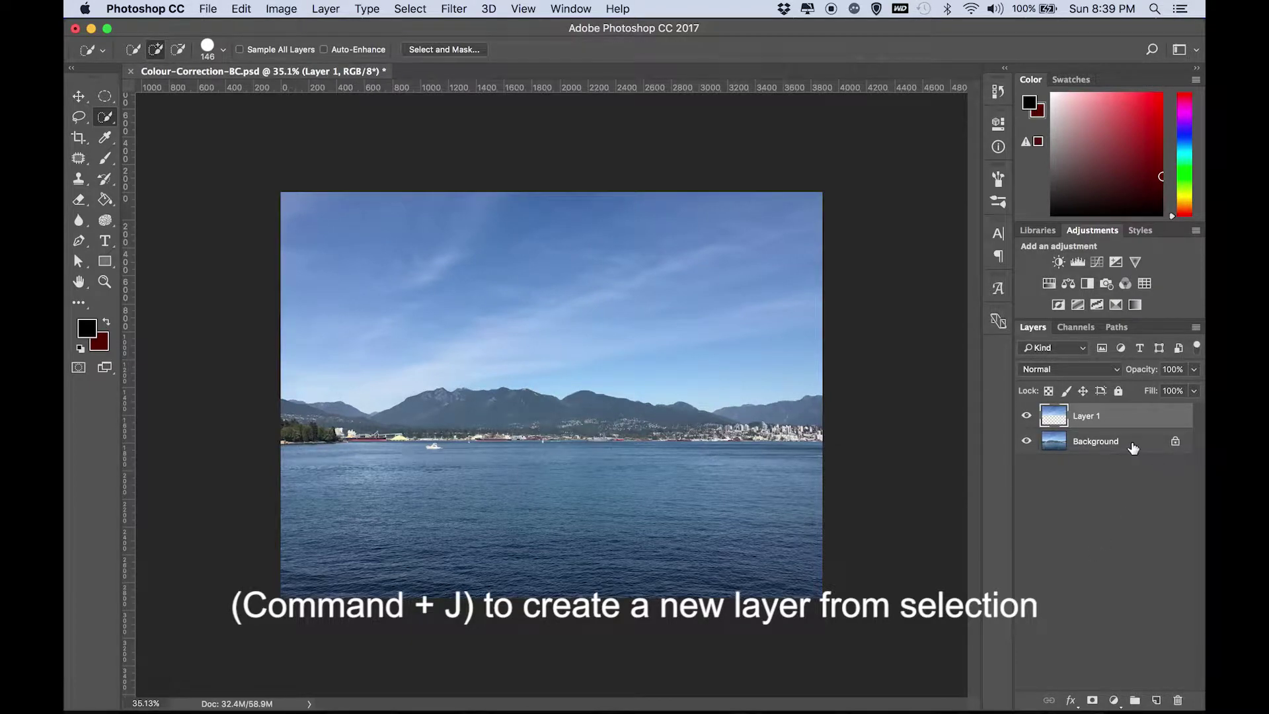
# - On the Background layer, restore the sky selection and invert it to cover the land and water
pyautogui.click(1133, 447)
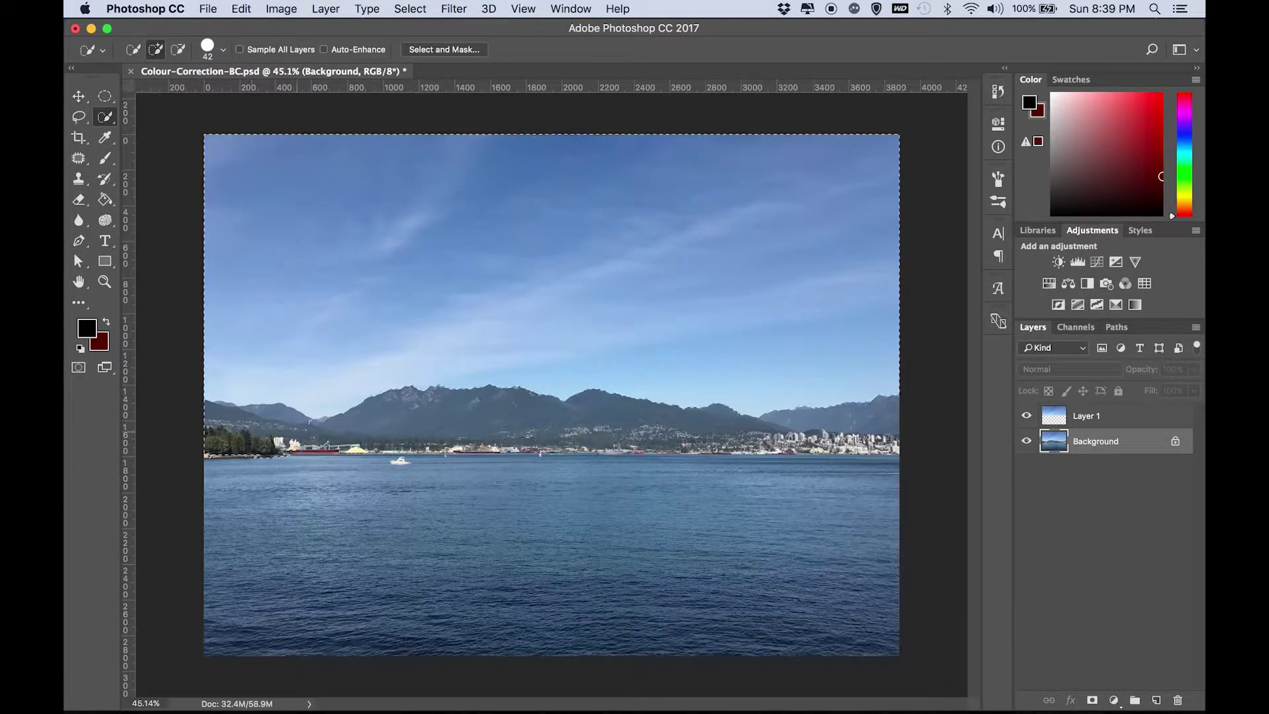
pyautogui.press('super+d')
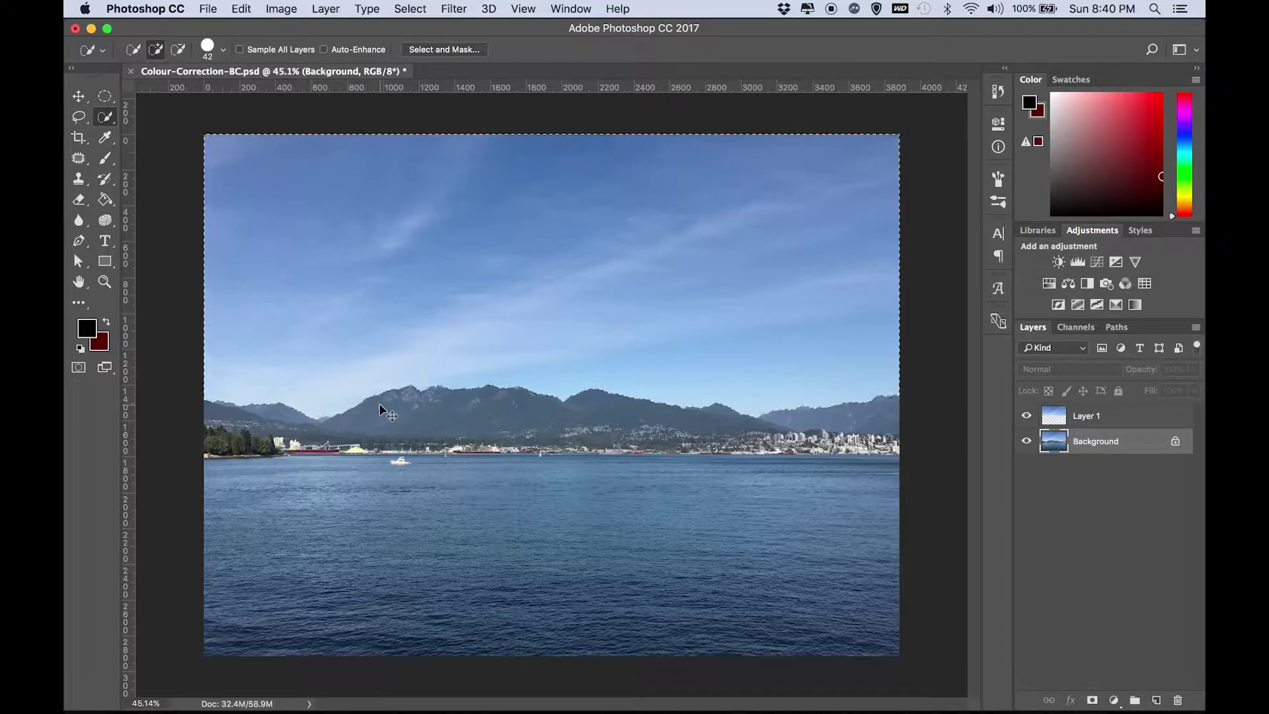
pyautogui.press('shift+super+i')
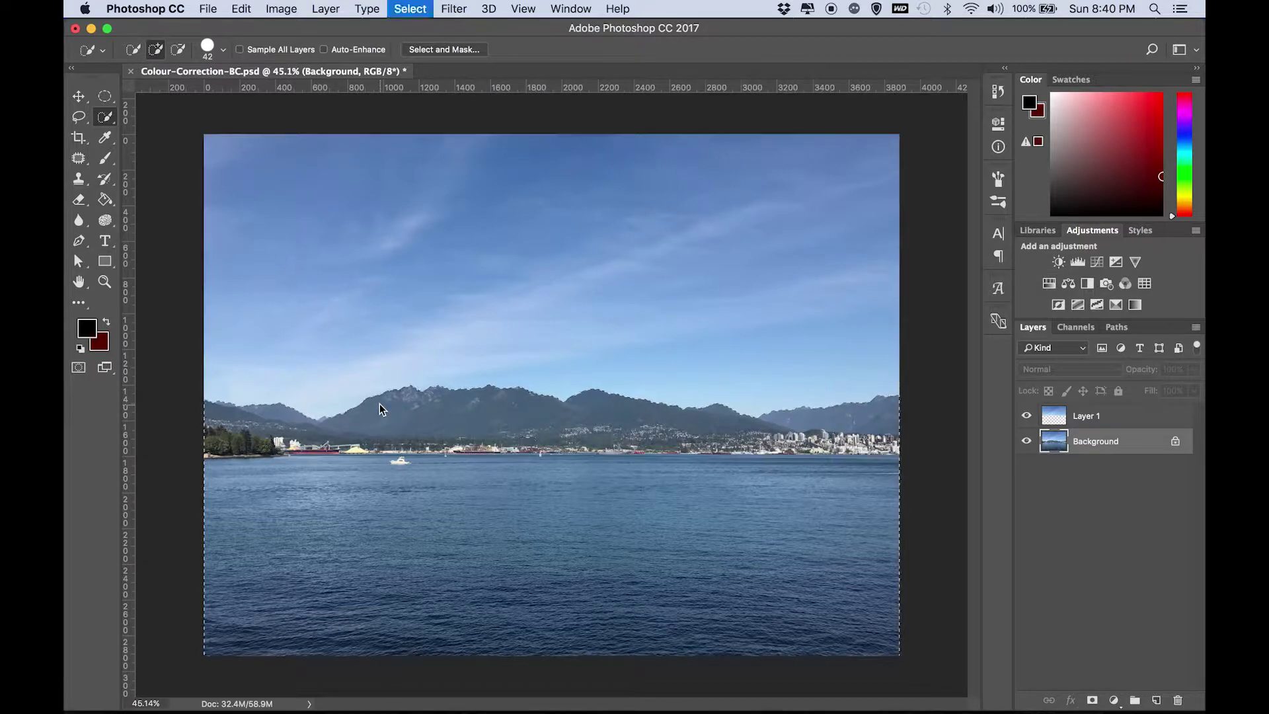
# - Subtract the water from the selection with the Quick Selection tool, refining the edge along the city waterfront
pyautogui.press('alt')
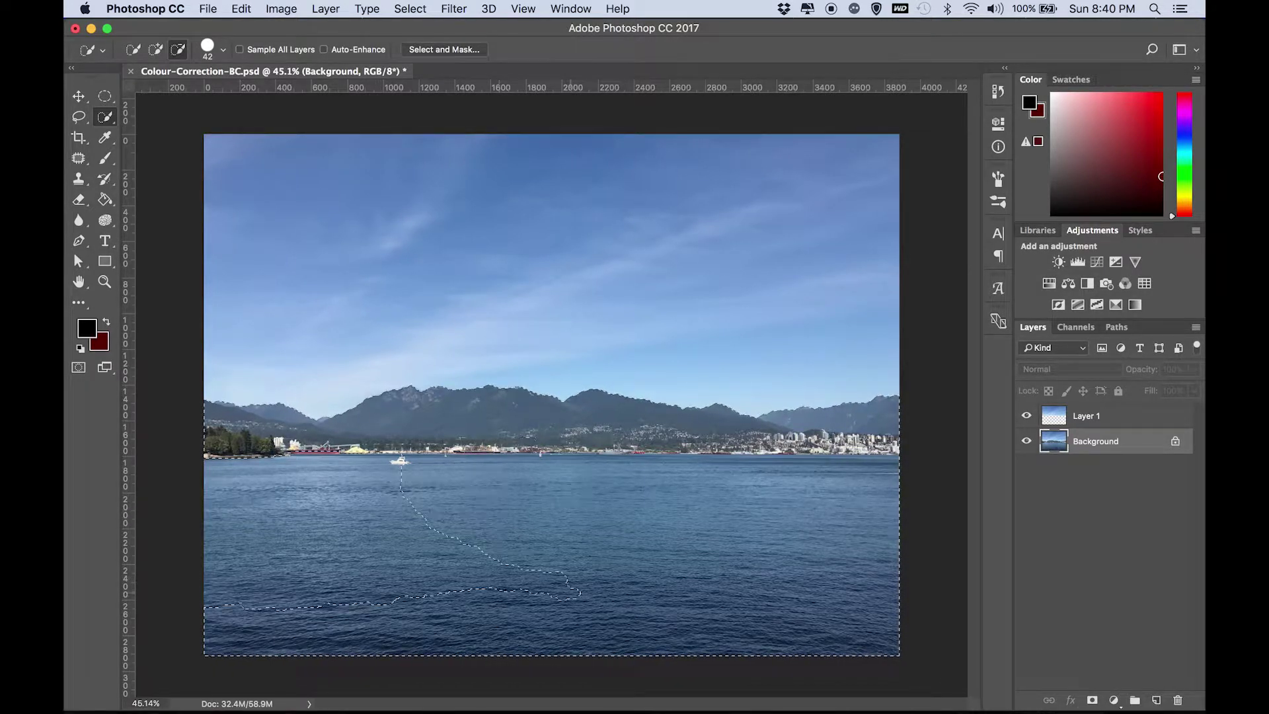
pyautogui.scroll(10, 839, 464)
pyautogui.hscroll(5, 839, 464)
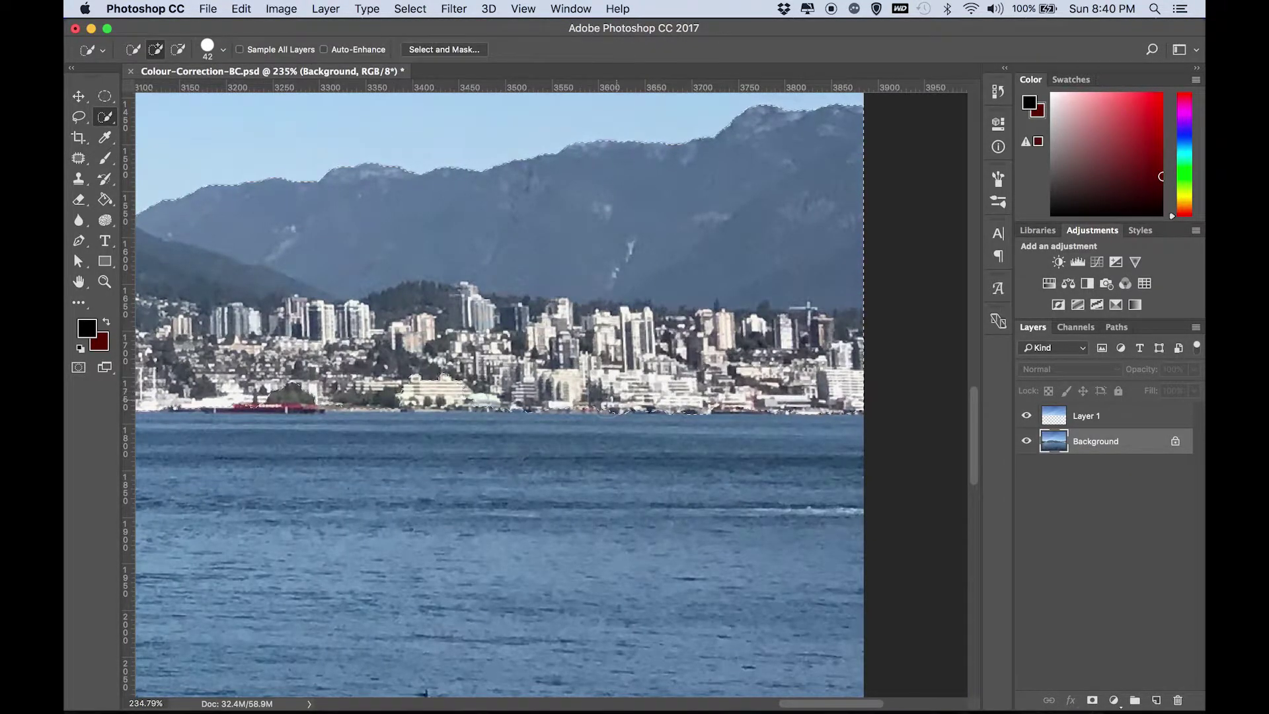
pyautogui.hscroll(-8, 552, 395)
pyautogui.scroll(-1, 551, 395)
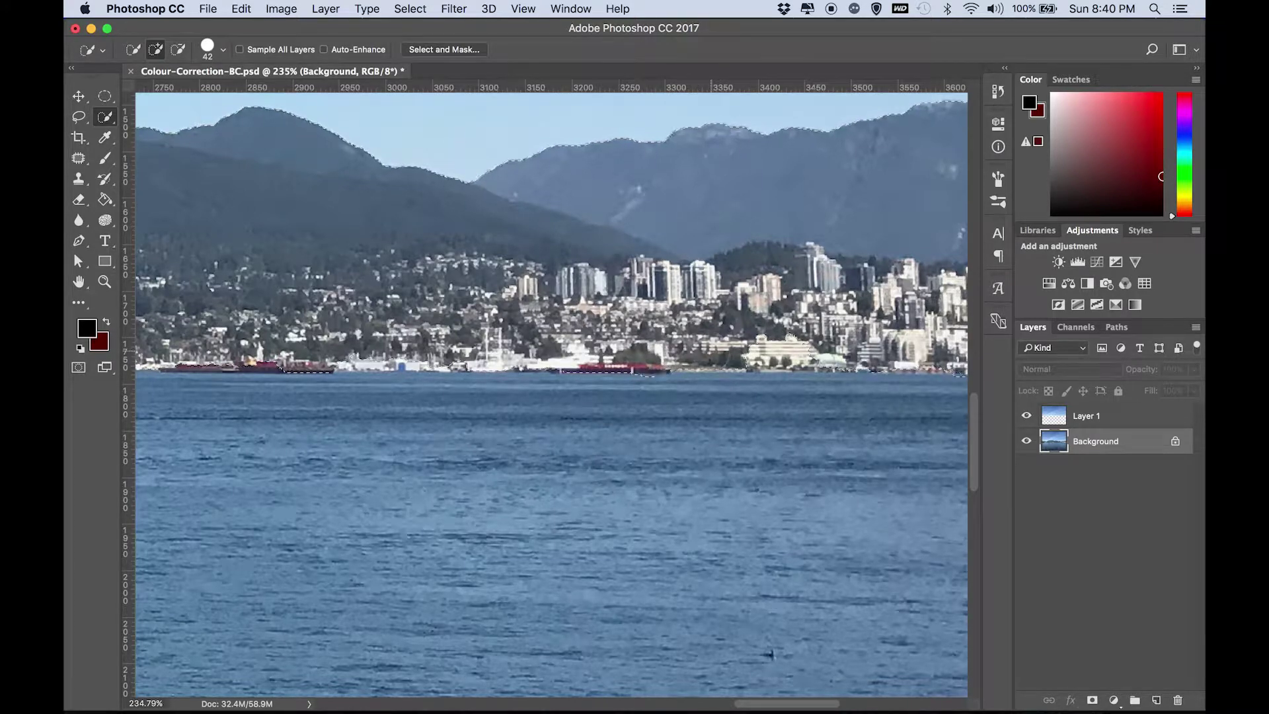
pyautogui.hscroll(2, 762, 346)
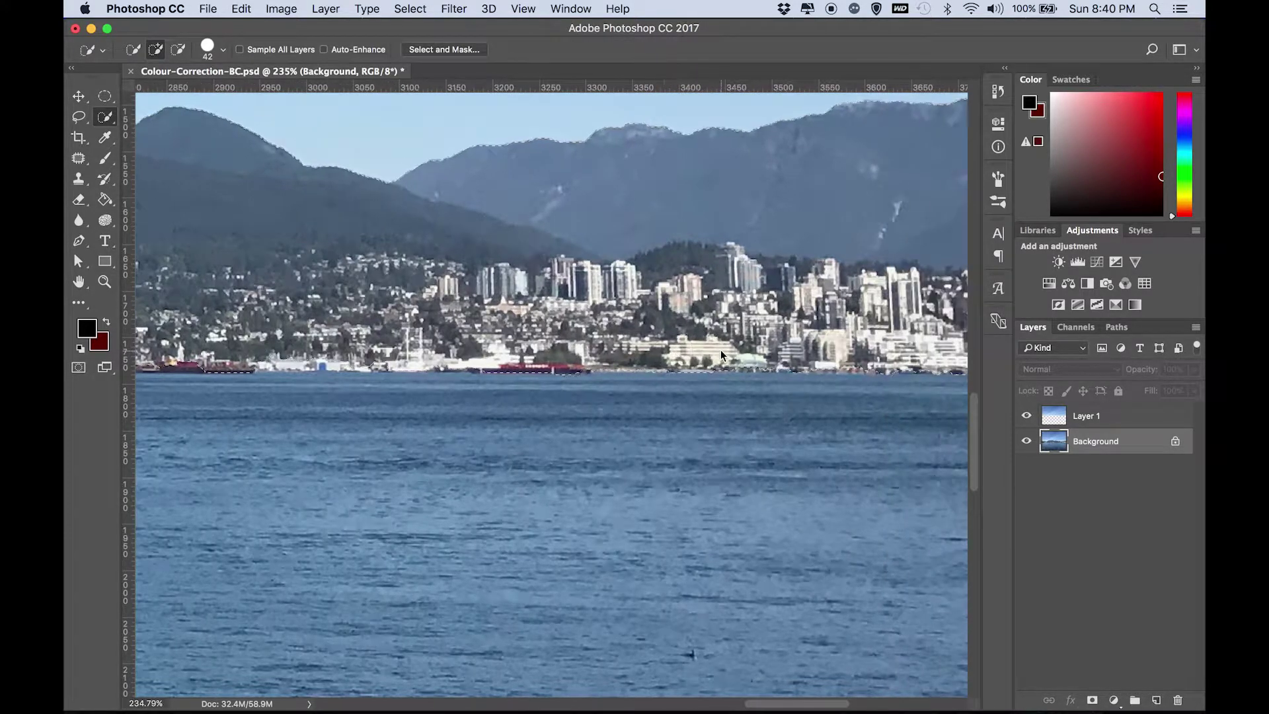
pyautogui.hscroll(2, 806, 356)
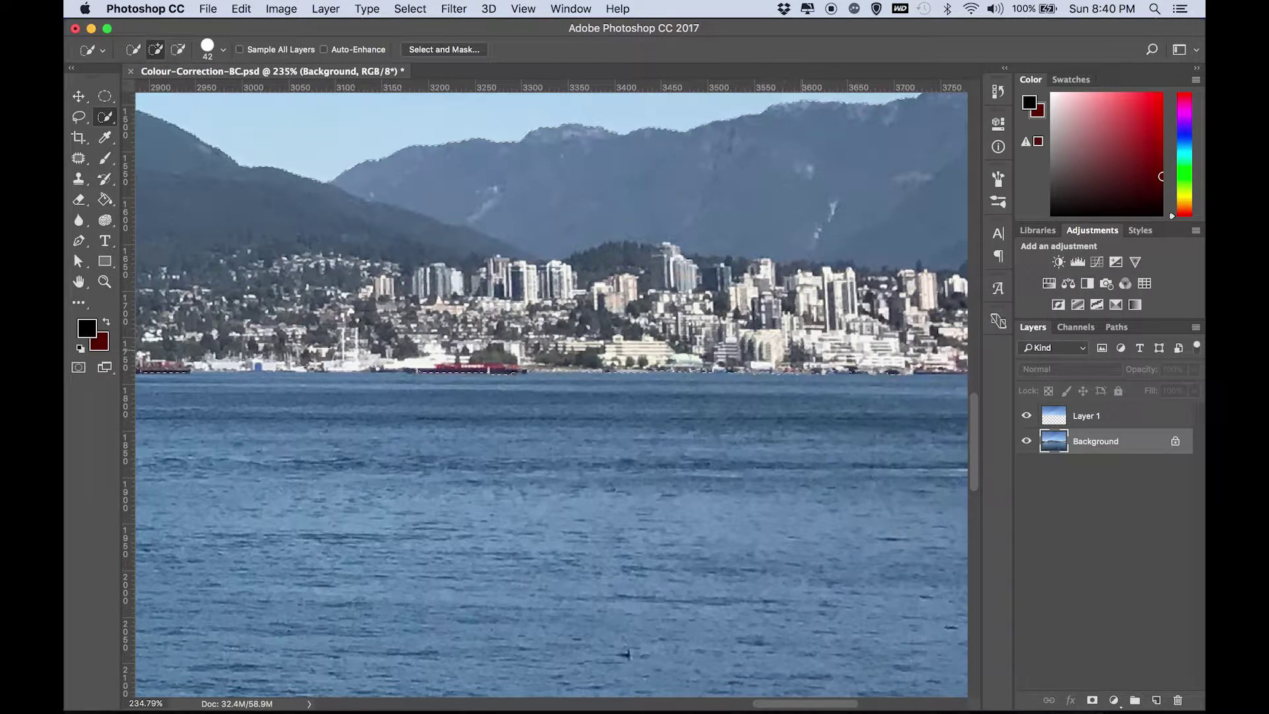
pyautogui.hscroll(-8, 825, 350)
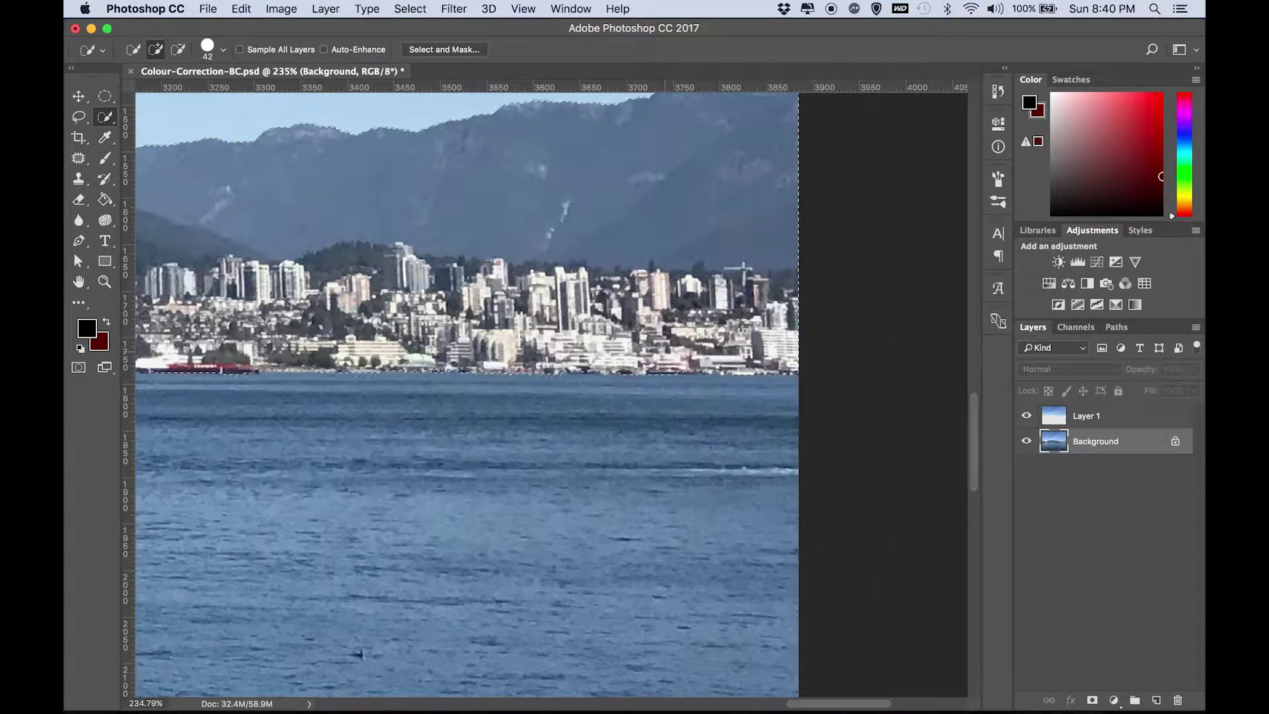
pyautogui.hscroll(-2, 551, 393)
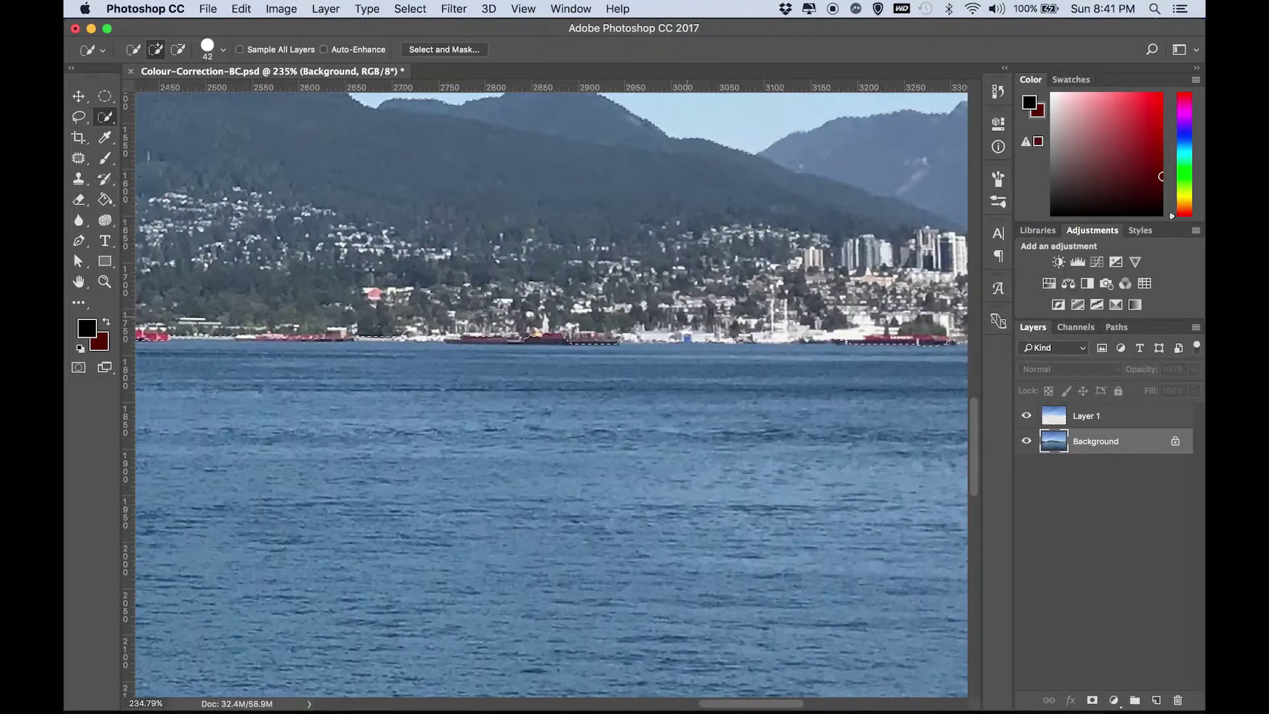
# - Refine the selection edge along the waterline around the red barges and the grey warship
pyautogui.hscroll(-5, 551, 394)
pyautogui.hscroll(-3, 552, 394)
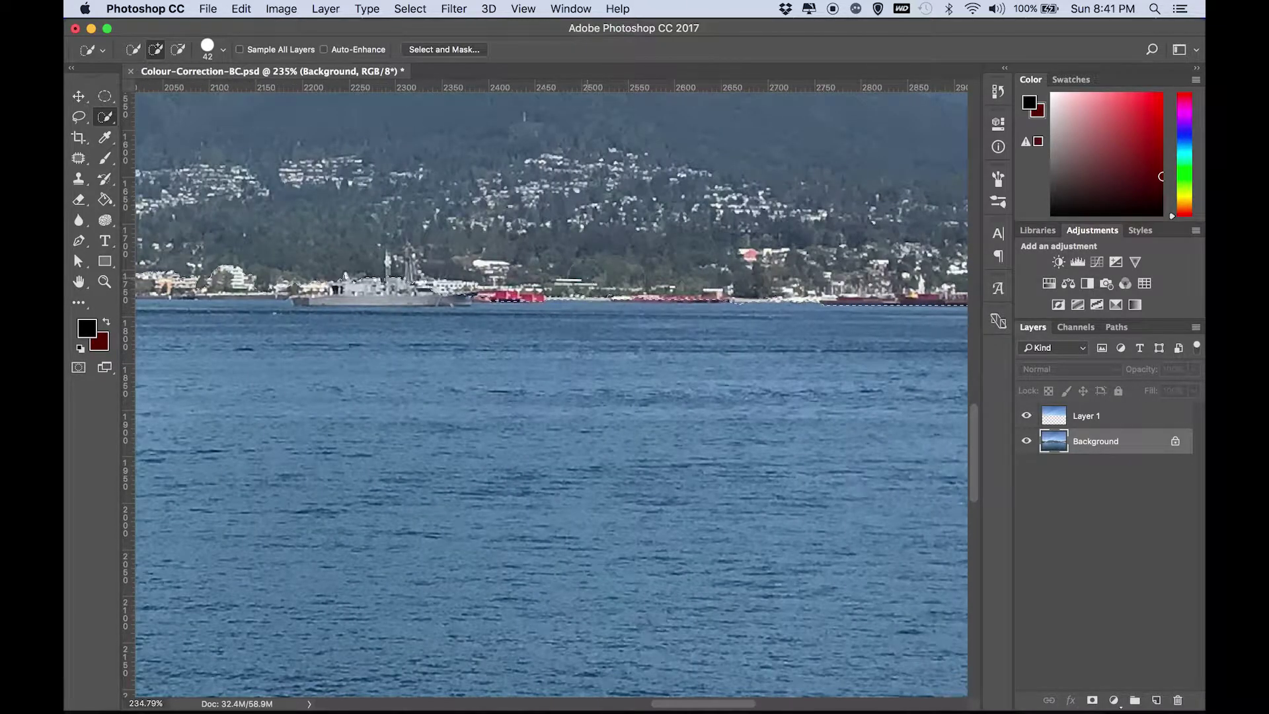
pyautogui.hscroll(-3, 603, 272)
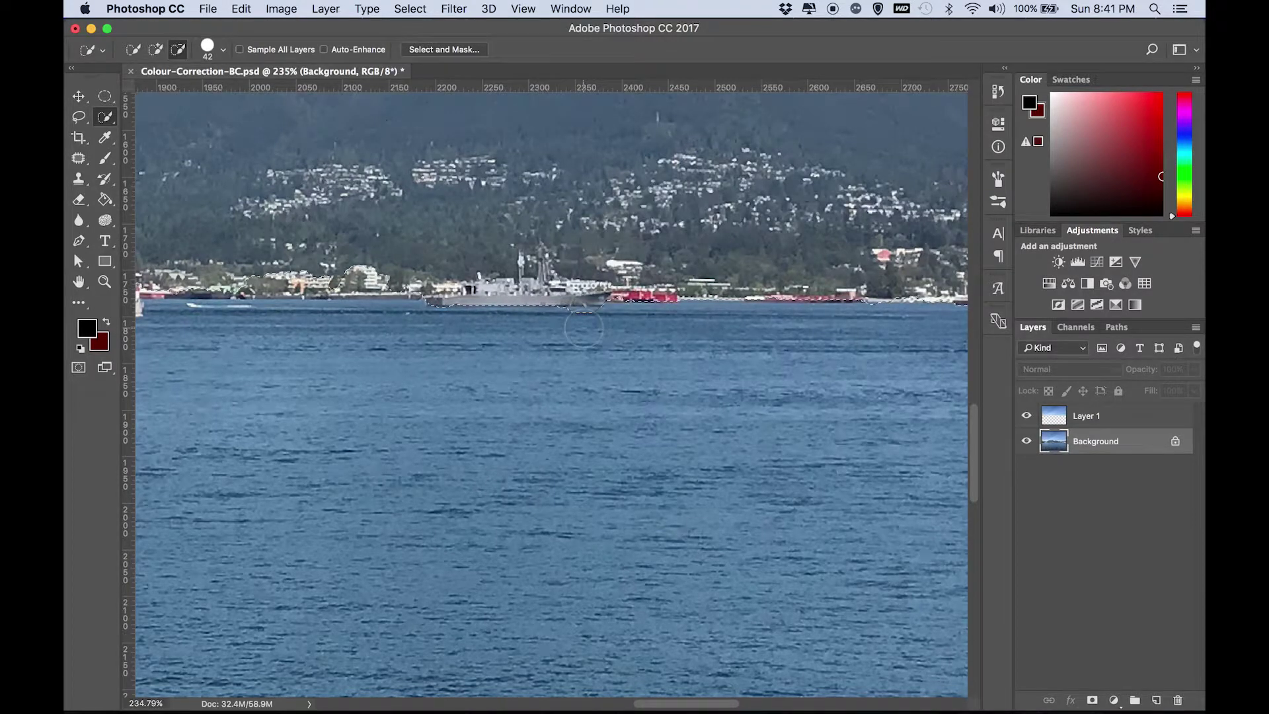
pyautogui.hscroll(-2, 551, 393)
pyautogui.hscroll(-2, 603, 261)
pyautogui.hscroll(-4, 603, 261)
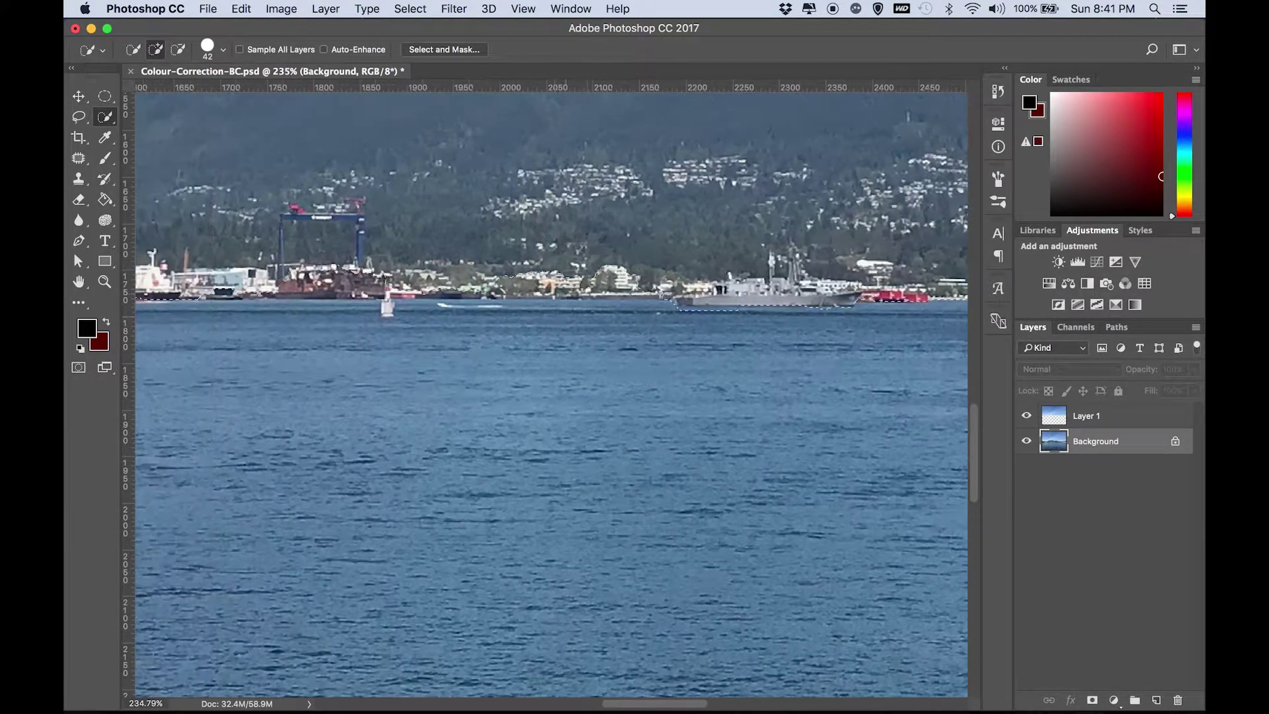
# - Use the Lasso tool to refine the shoreline selection between the grey warship and the small sailboat
pyautogui.click(603, 264)
pyautogui.moveTo(86, 117); pyautogui.dragTo(135, 120)
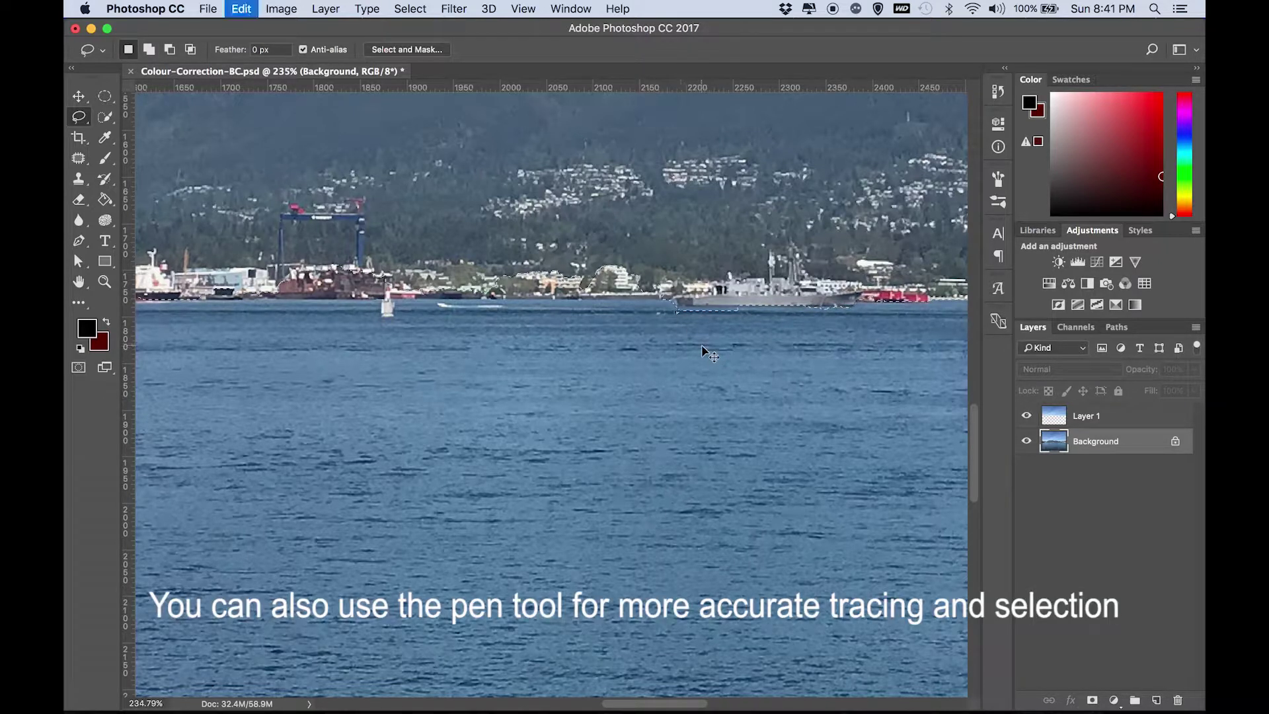
pyautogui.moveTo(672, 294); pyautogui.dragTo(406, 301)
pyautogui.hscroll(-3, 410, 300)
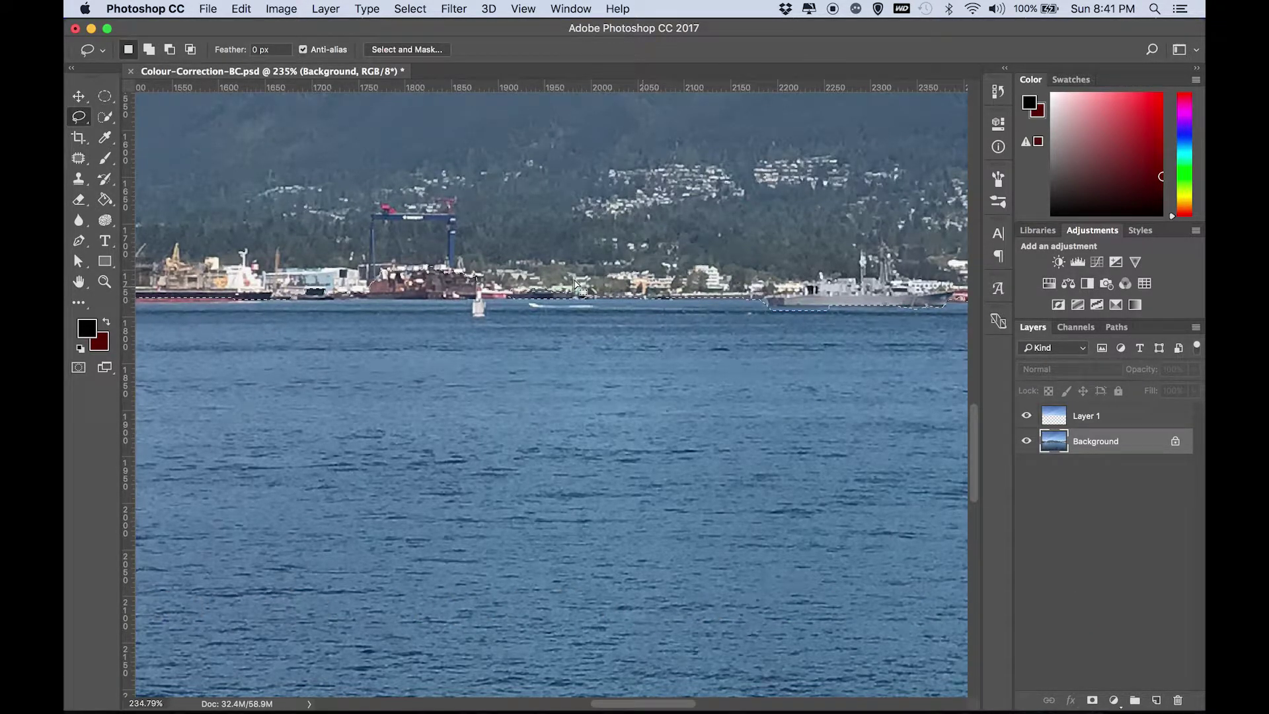
pyautogui.hscroll(-3, 713, 295)
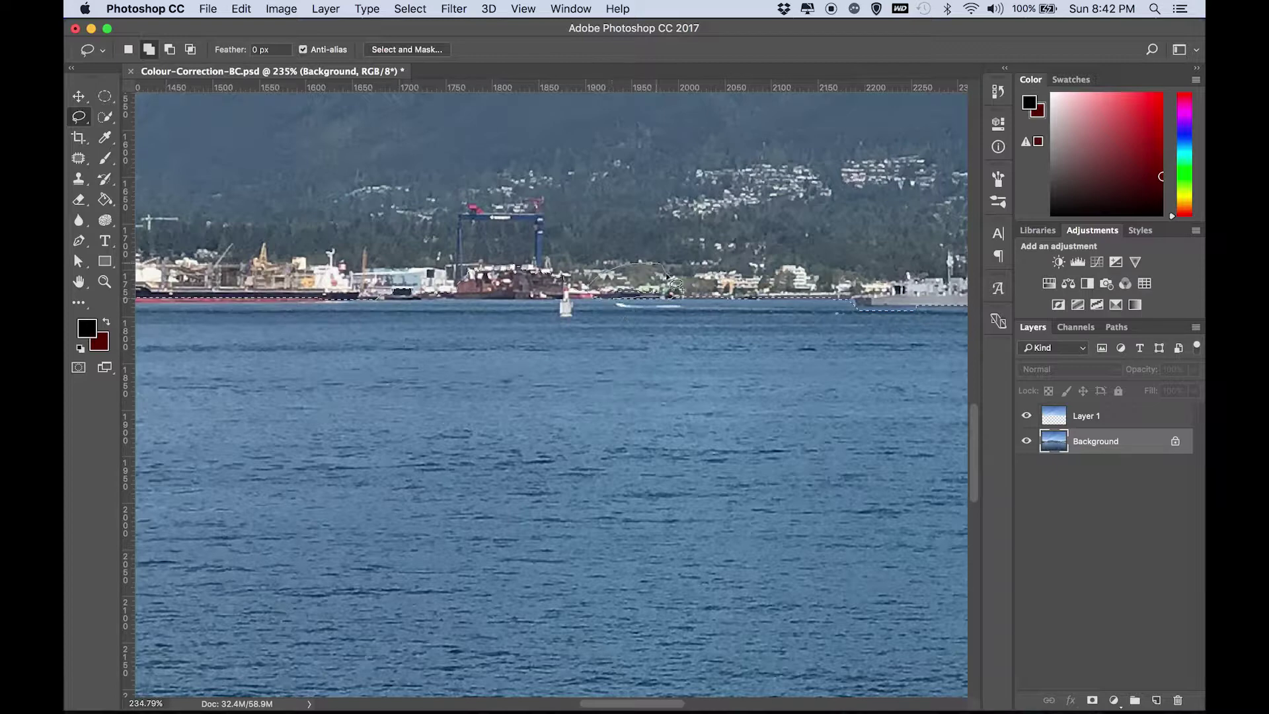
# - Add the shoreline below the blue gantry crane and the docked cargo ship to the selection with the Lasso tool
pyautogui.hscroll(-3, 639, 302)
pyautogui.hscroll(-3, 639, 301)
pyautogui.moveTo(720, 301); pyautogui.dragTo(492, 305)
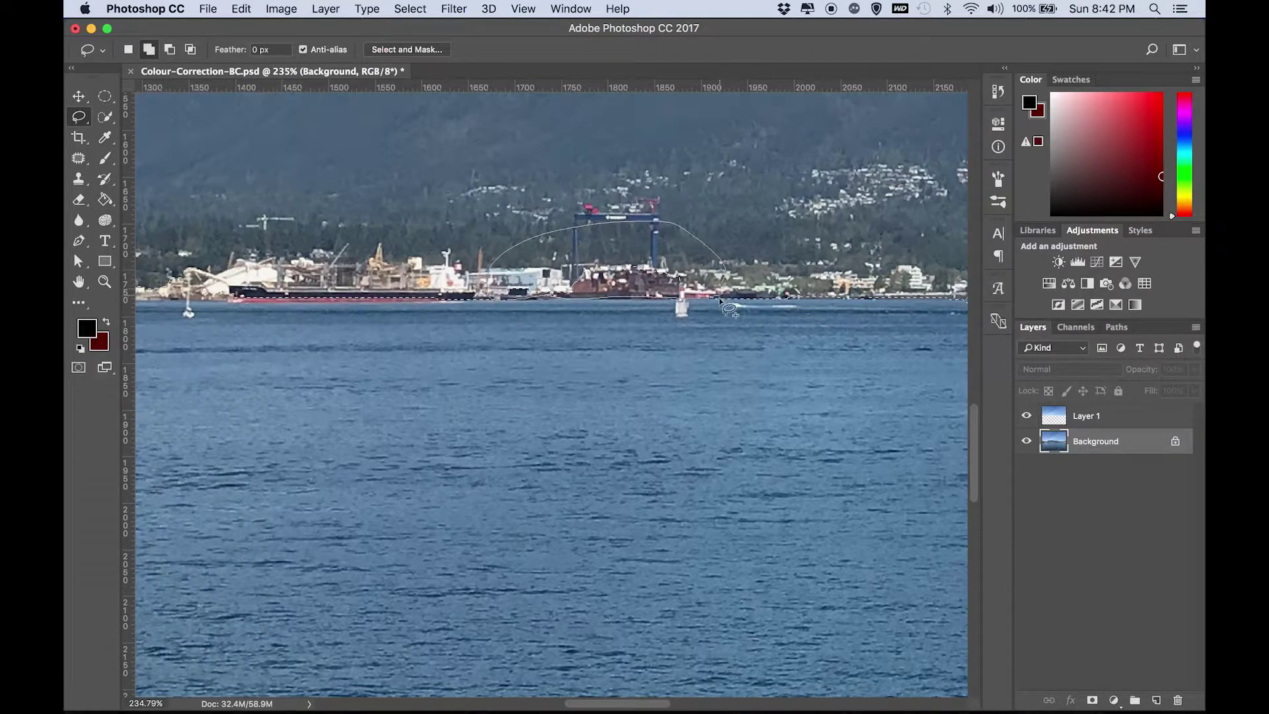
pyautogui.hscroll(-3, 720, 305)
pyautogui.hscroll(-4, 720, 304)
pyautogui.press('shift')
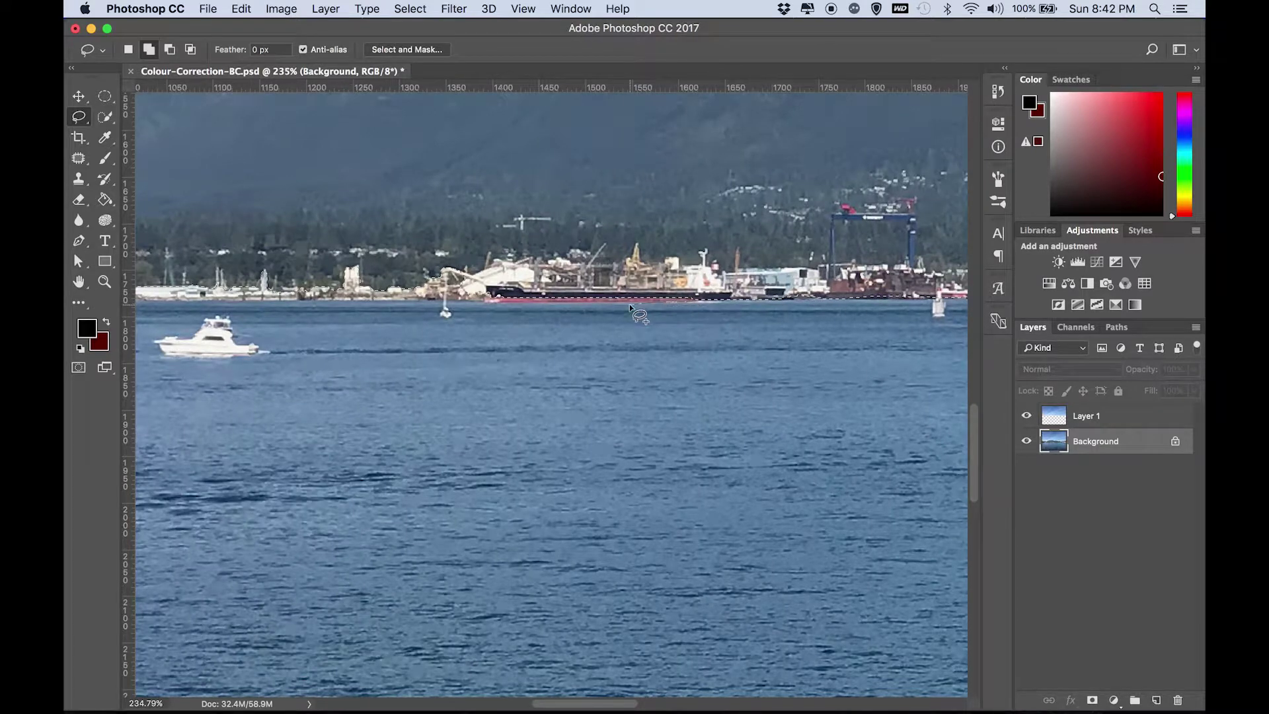
pyautogui.moveTo(600, 303)
pyautogui.mouseDown()
pyautogui.moveTo(474, 296)
pyautogui.moveTo(681, 259)
pyautogui.moveTo(705, 278)
pyautogui.moveTo(701, 295)
pyautogui.moveTo(588, 321)
pyautogui.moveTo(695, 291)
pyautogui.moveTo(501, 304)
pyautogui.moveTo(399, 293)
pyautogui.moveTo(605, 197)
pyautogui.moveTo(681, 279)
pyautogui.moveTo(687, 304)
pyautogui.mouseUp()
# - Continue the Lasso selection along the shoreline past the marina to the yellow stockpile and red freighter
pyautogui.hscroll(-4, 595, 325)
pyautogui.hscroll(-6, 676, 301)
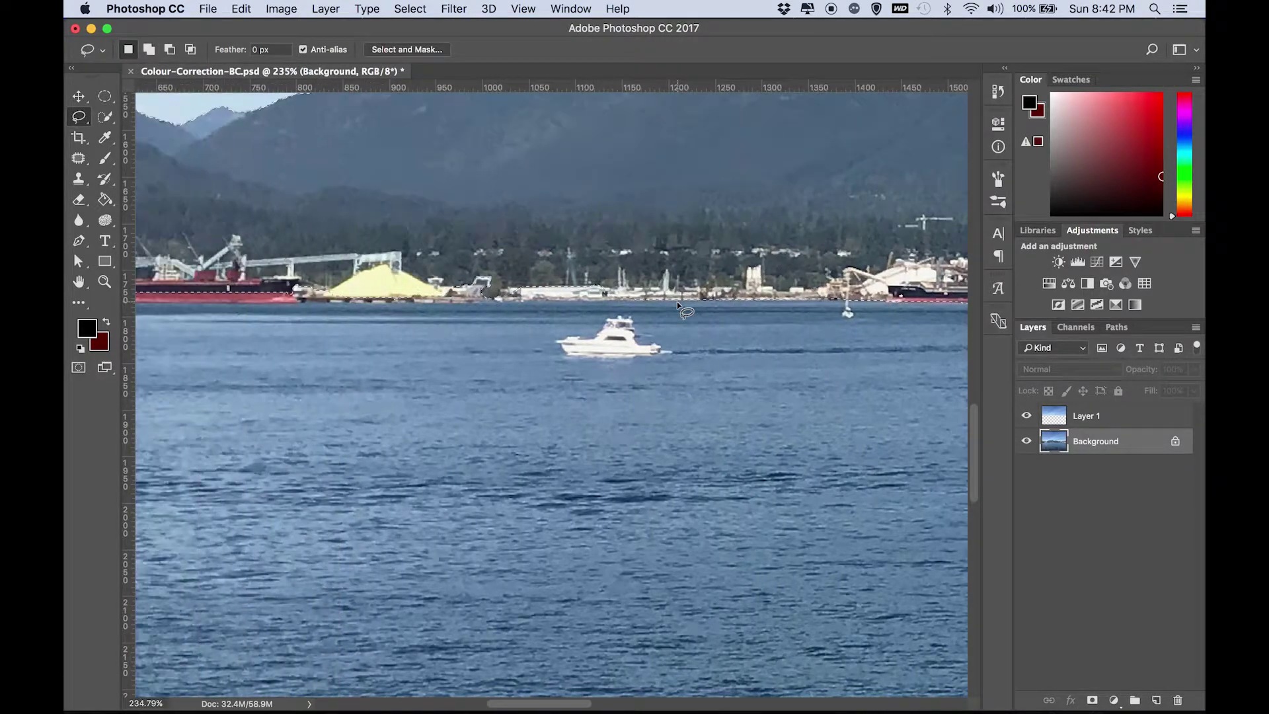
pyautogui.hscroll(-2, 638, 286)
pyautogui.moveTo(753, 281)
pyautogui.mouseDown()
pyautogui.moveTo(433, 275)
pyautogui.moveTo(670, 206)
pyautogui.moveTo(753, 271)
pyautogui.mouseUp()
pyautogui.hscroll(-6, 753, 271)
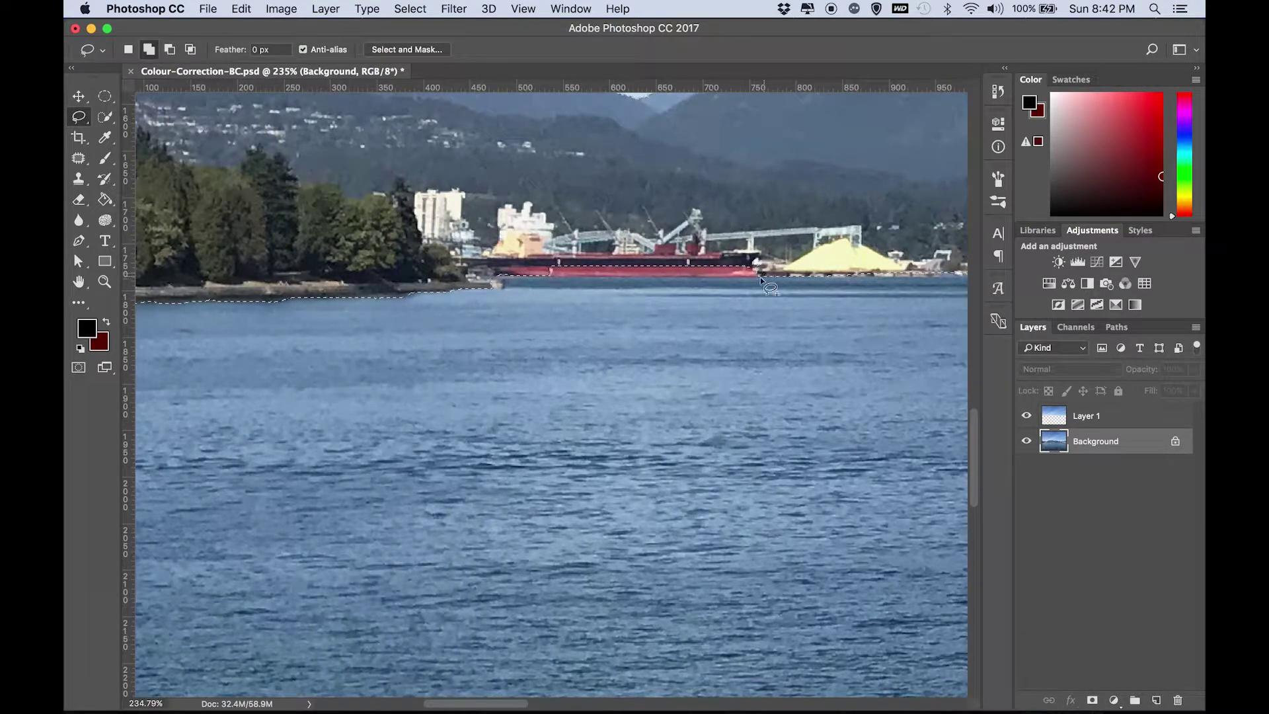
# - Add the hull of the red freighter to the selection and clean up the edge near the tree-covered point
pyautogui.moveTo(656, 284)
pyautogui.mouseDown()
pyautogui.moveTo(537, 275)
pyautogui.moveTo(781, 185)
pyautogui.moveTo(764, 274)
pyautogui.moveTo(789, 277)
pyautogui.mouseUp()
pyautogui.hscroll(-1, 639, 253)
pyautogui.hscroll(-3, 638, 252)
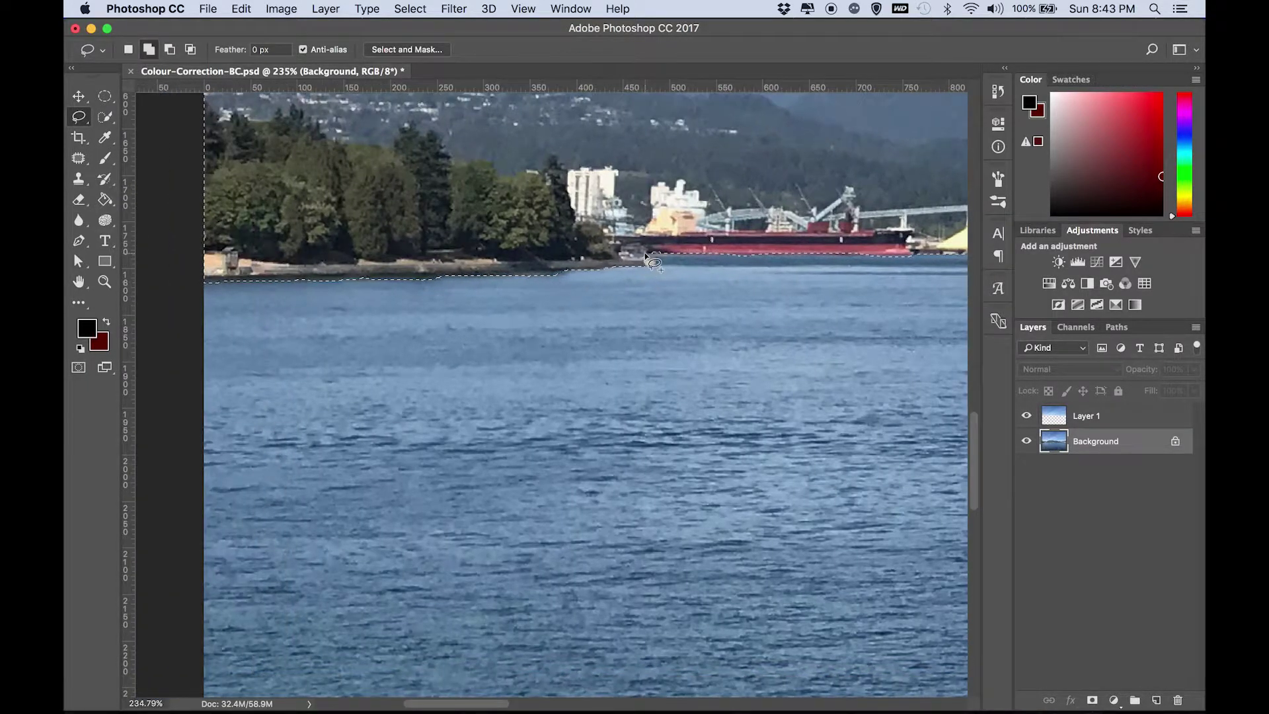
pyautogui.press('alt')
pyautogui.hscroll(-1, 588, 303)
# - Copy the selected mountains and shoreline from the Background to a new layer
pyautogui.scroll(2, 589, 303)
pyautogui.scroll(-5, 589, 303)
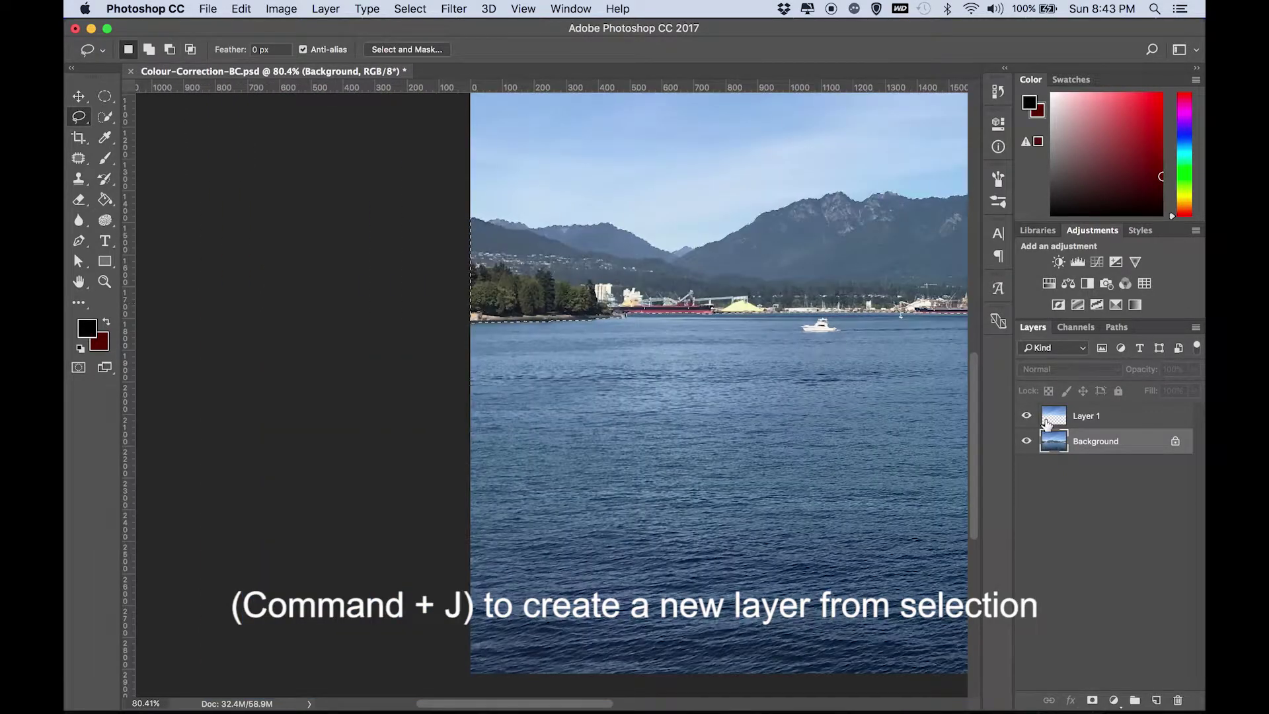
pyautogui.press('super+j')
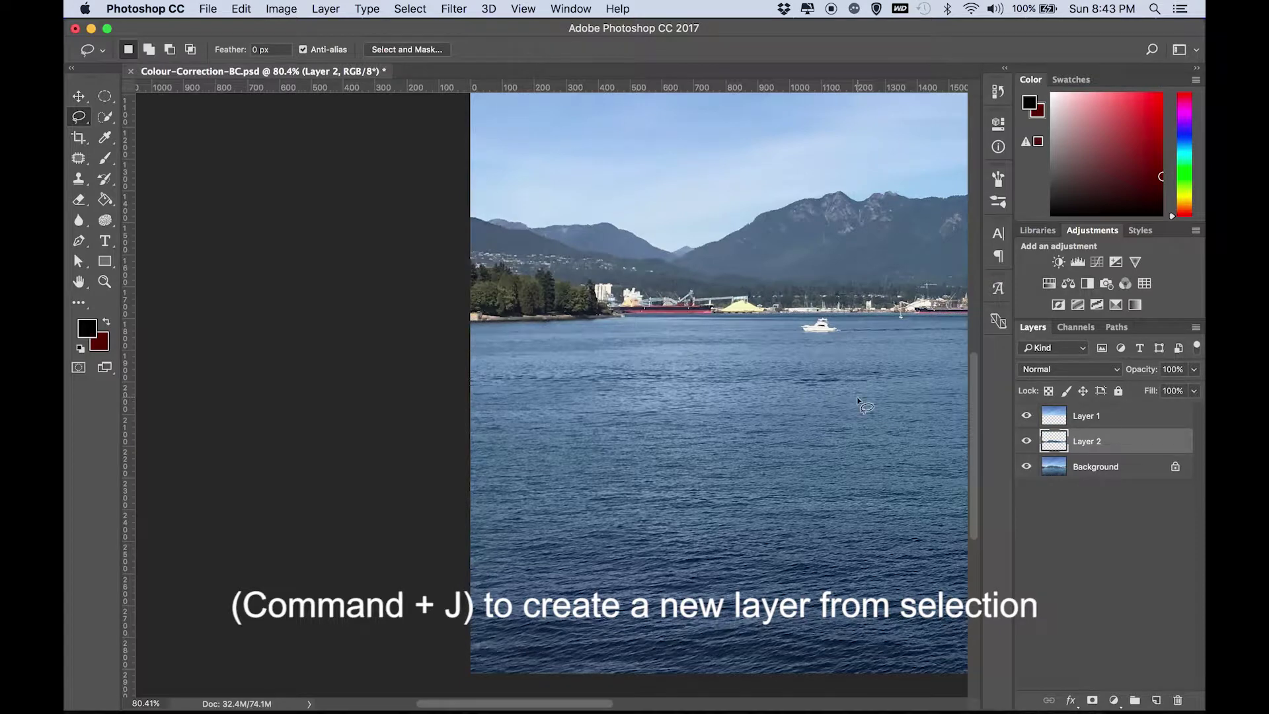
# - Hide the Background layer and select the empty water area of Layer 2 with the Magic Wand tool
pyautogui.hscroll(5, 859, 407)
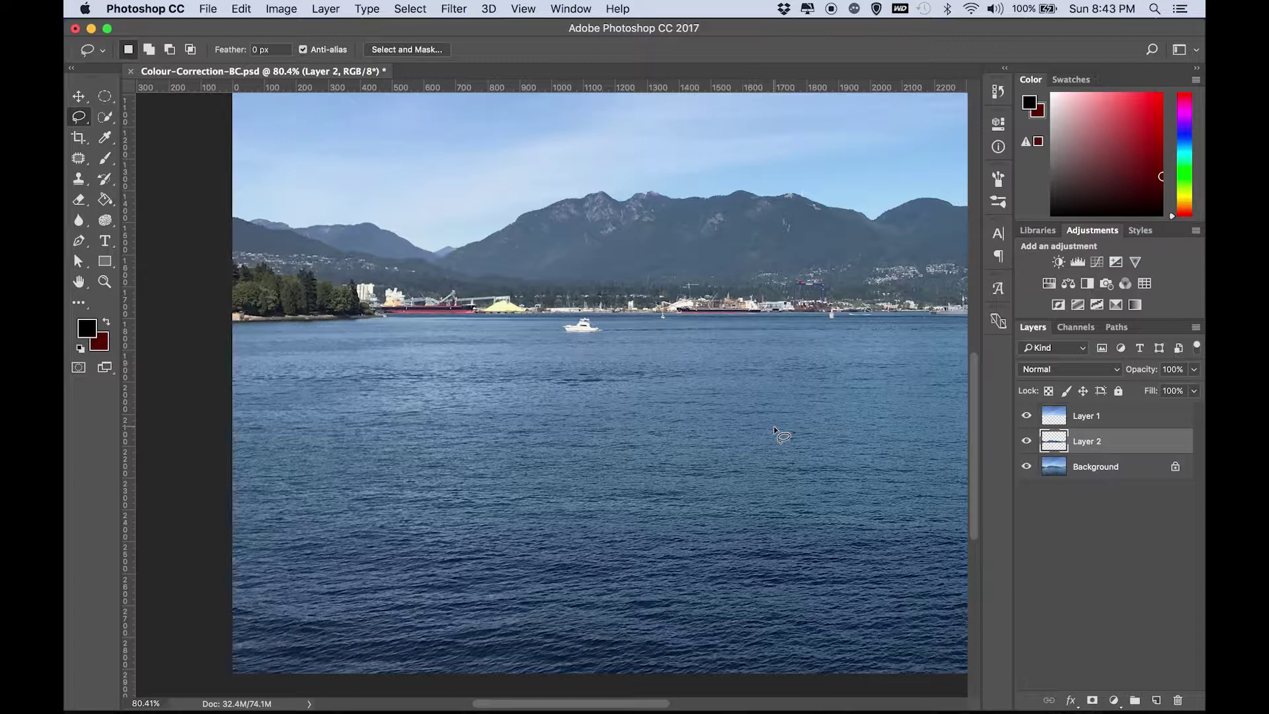
pyautogui.click(105, 117)
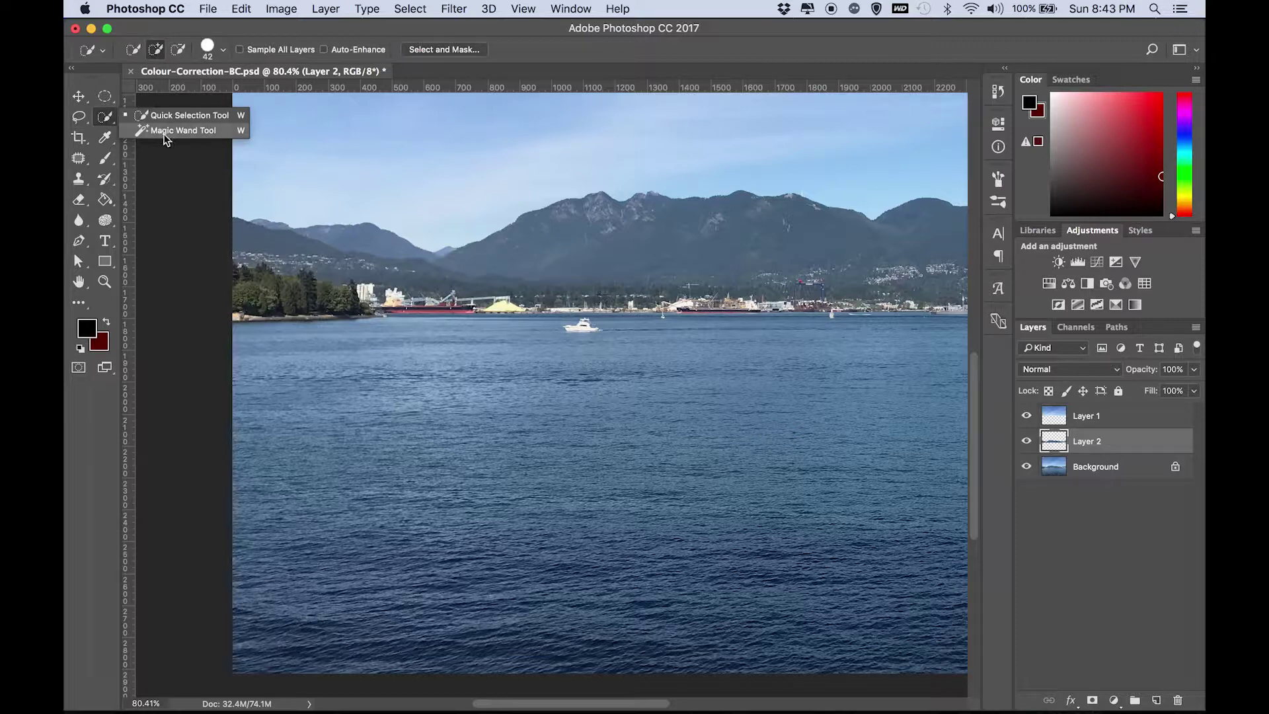
pyautogui.click(178, 120)
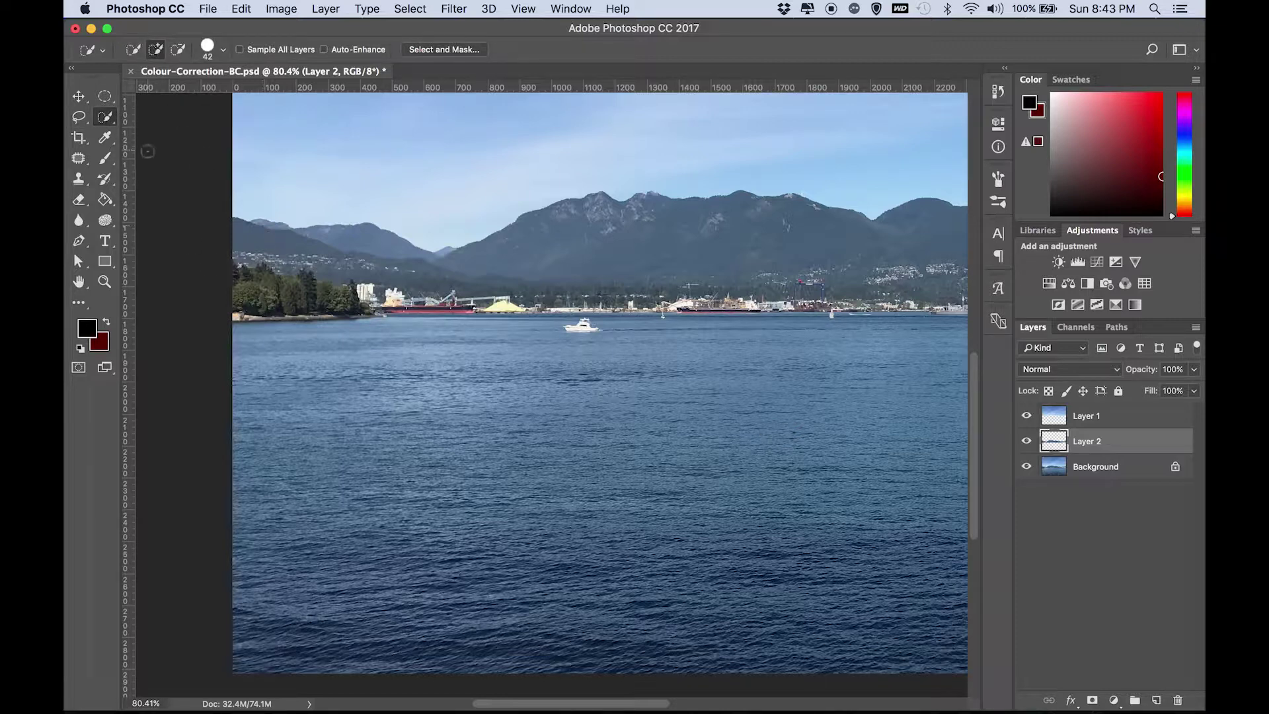
pyautogui.click(112, 119)
pyautogui.click(153, 138)
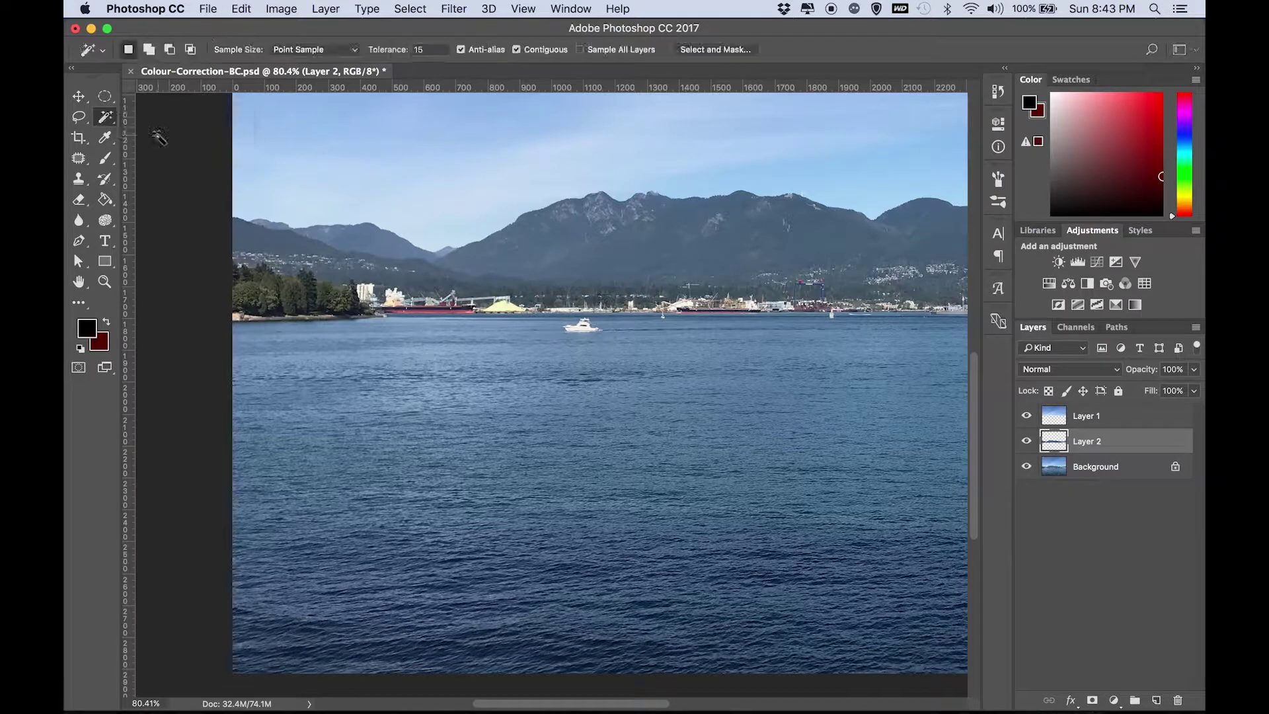
pyautogui.click(1027, 467)
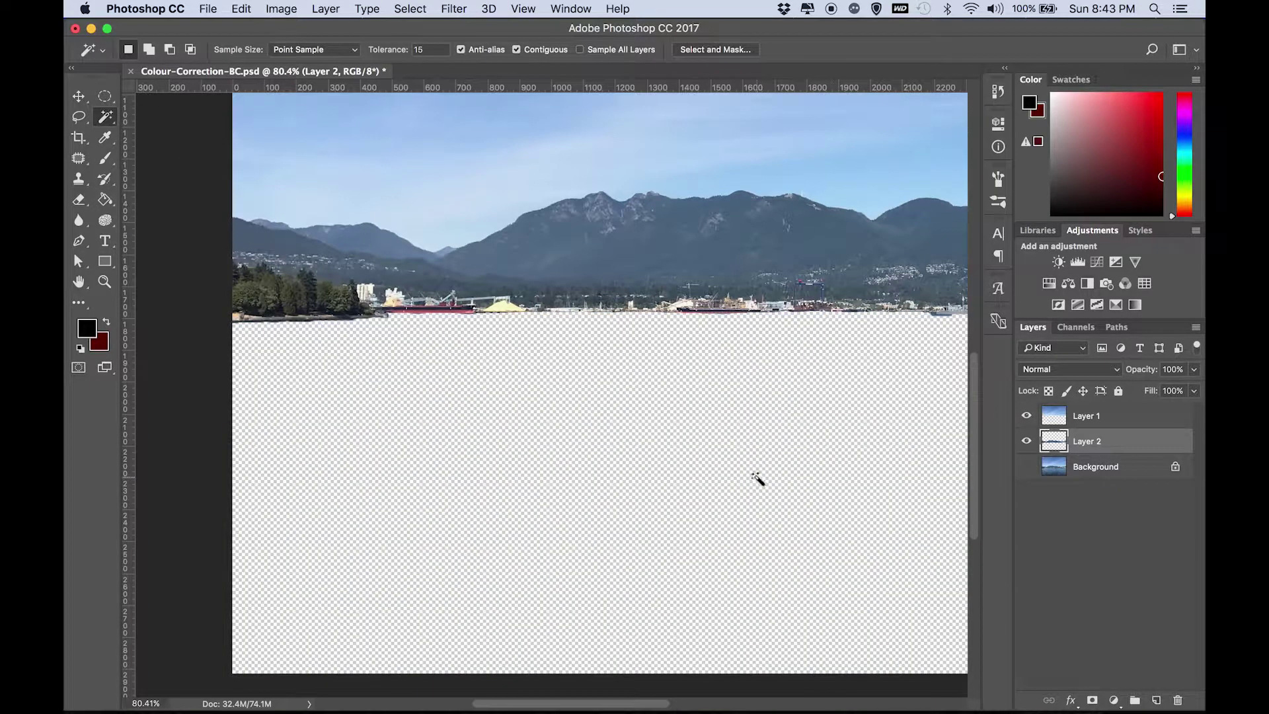
# - Copy the selected water area from the Background to a new layer, leaving the Background layer hidden
pyautogui.click(1123, 468)
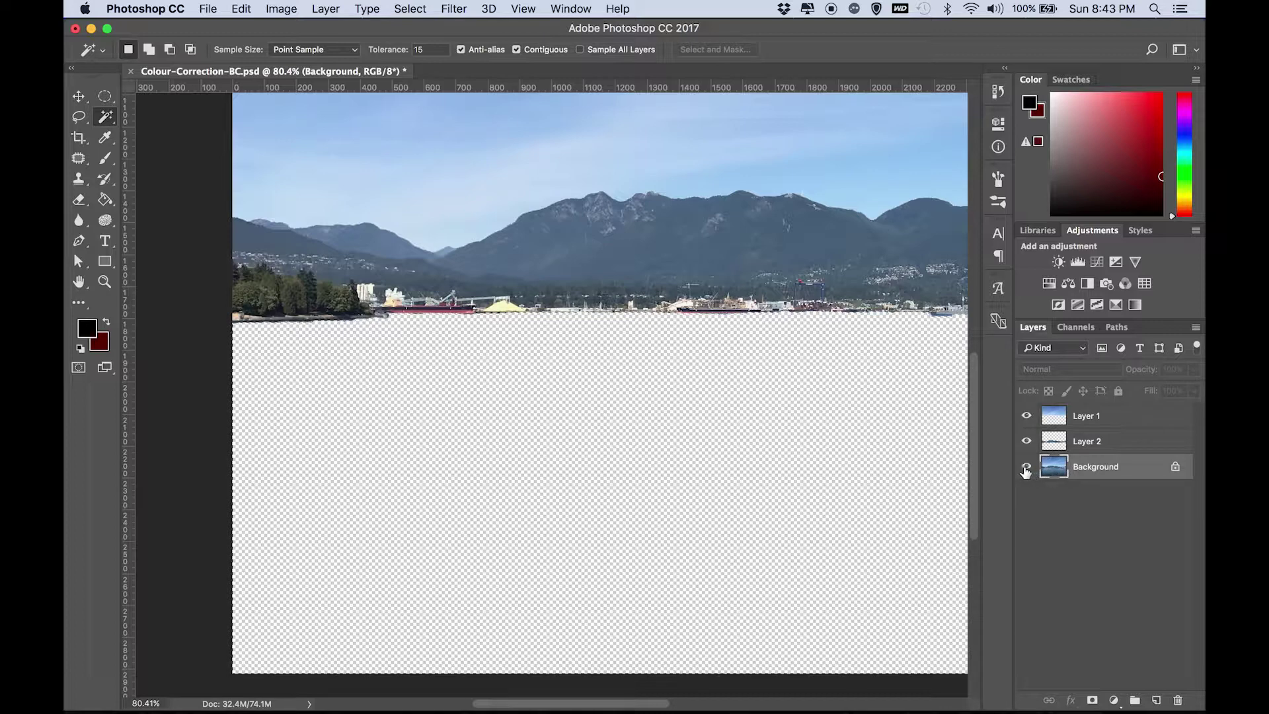
pyautogui.click(1026, 468)
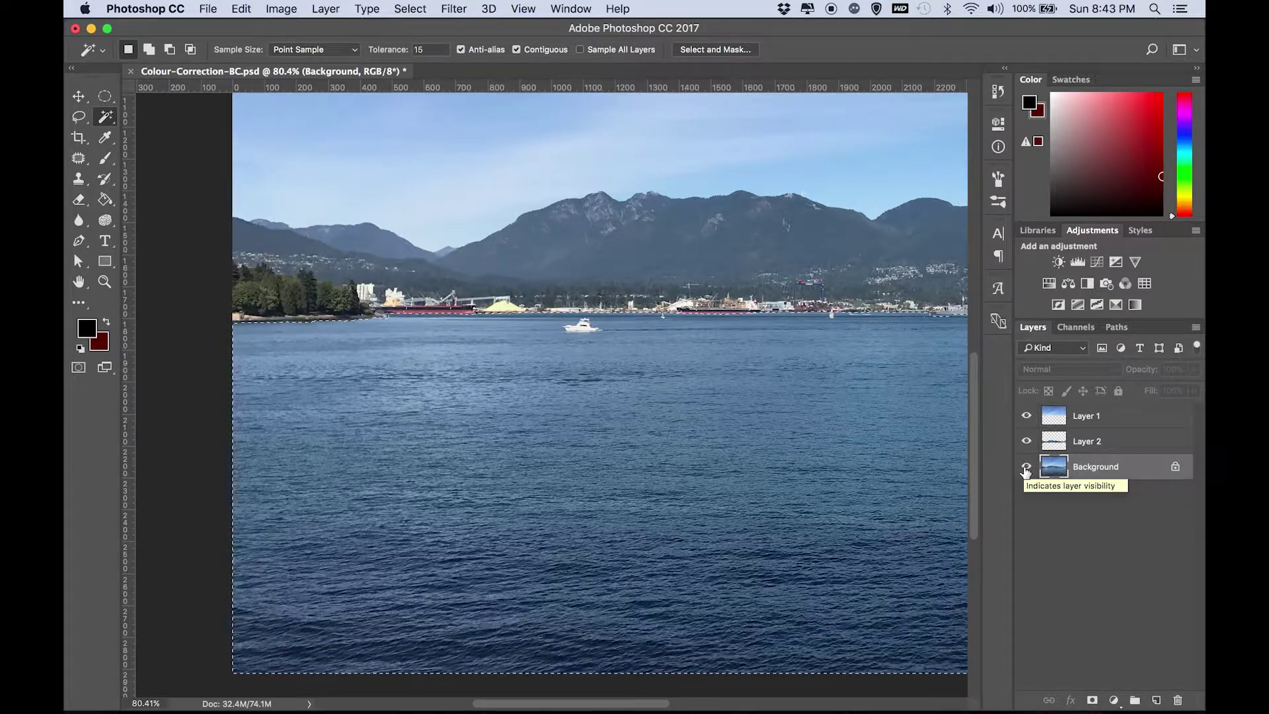
pyautogui.press('super+j')
pyautogui.click(1026, 492)
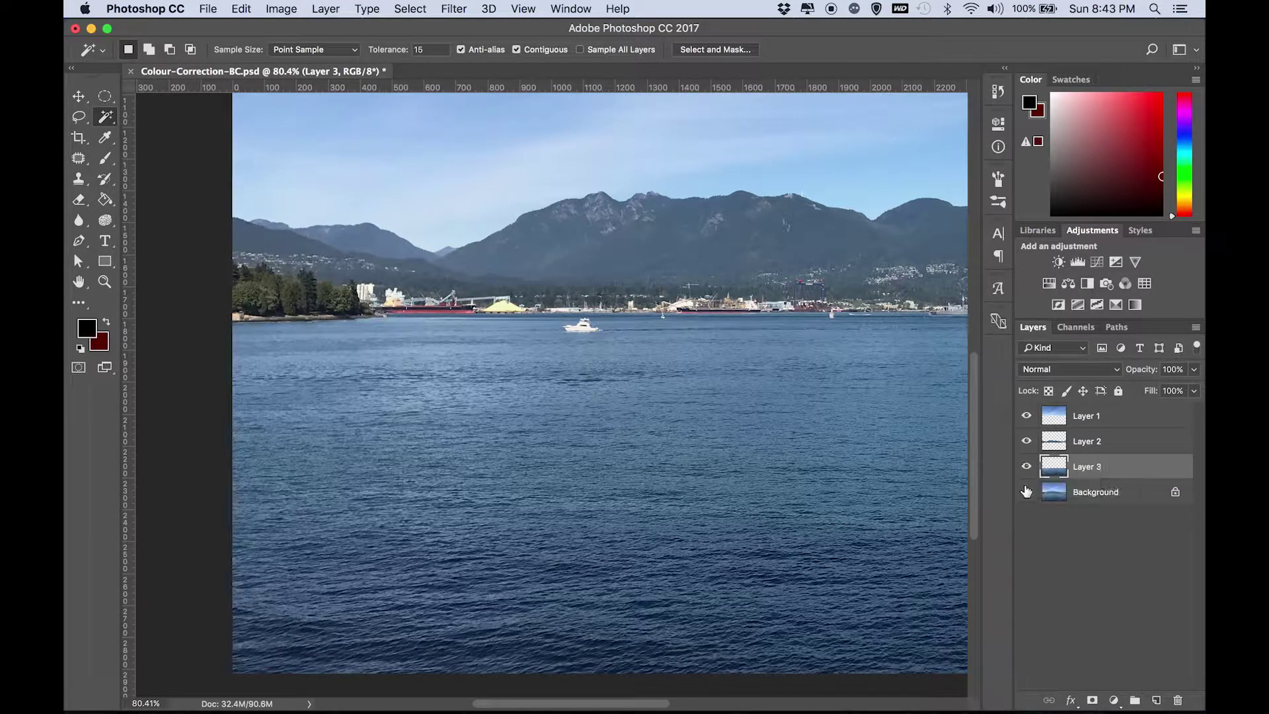
# - Toggle the visibility of Layer 3 and Layer 2 to check the water and mountain cut-outs
pyautogui.click(1028, 468)
pyautogui.click(1027, 467)
pyautogui.click(1026, 441)
pyautogui.click(1026, 442)
# - Switch to the Move tool with Layer 3 selected
pyautogui.scroll(-4, 669, 405)
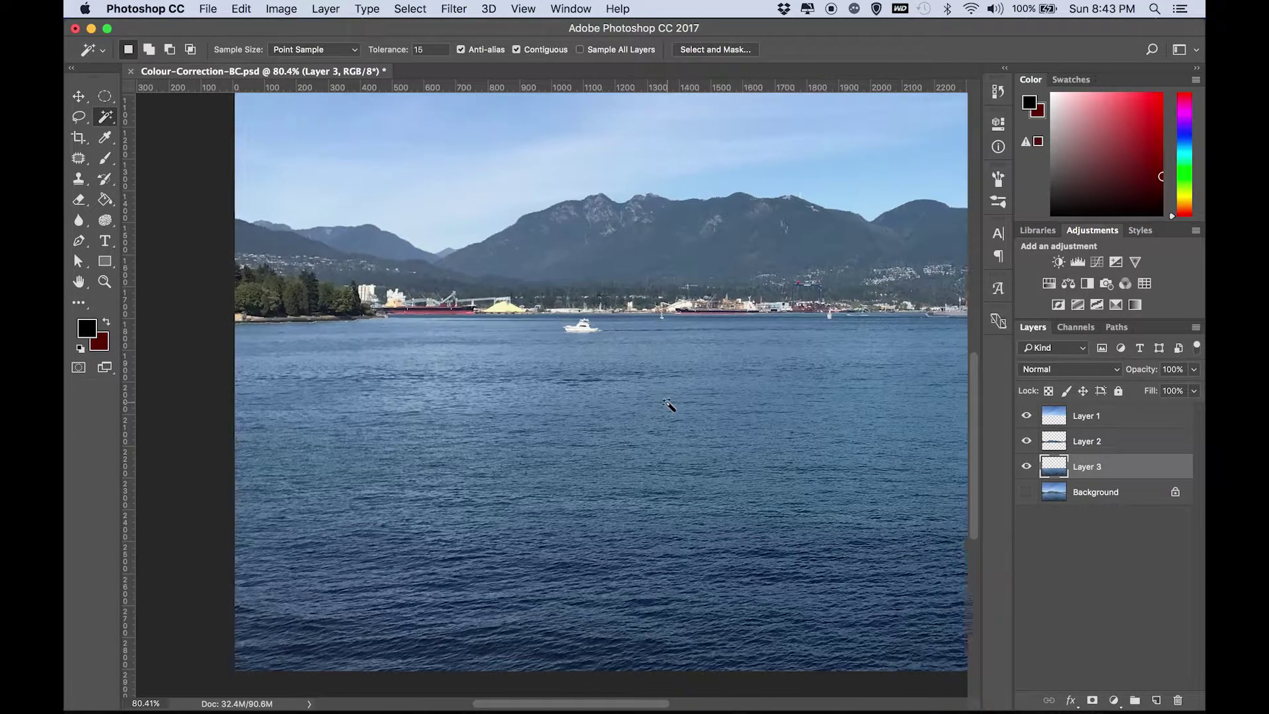
pyautogui.scroll(-1, 669, 405)
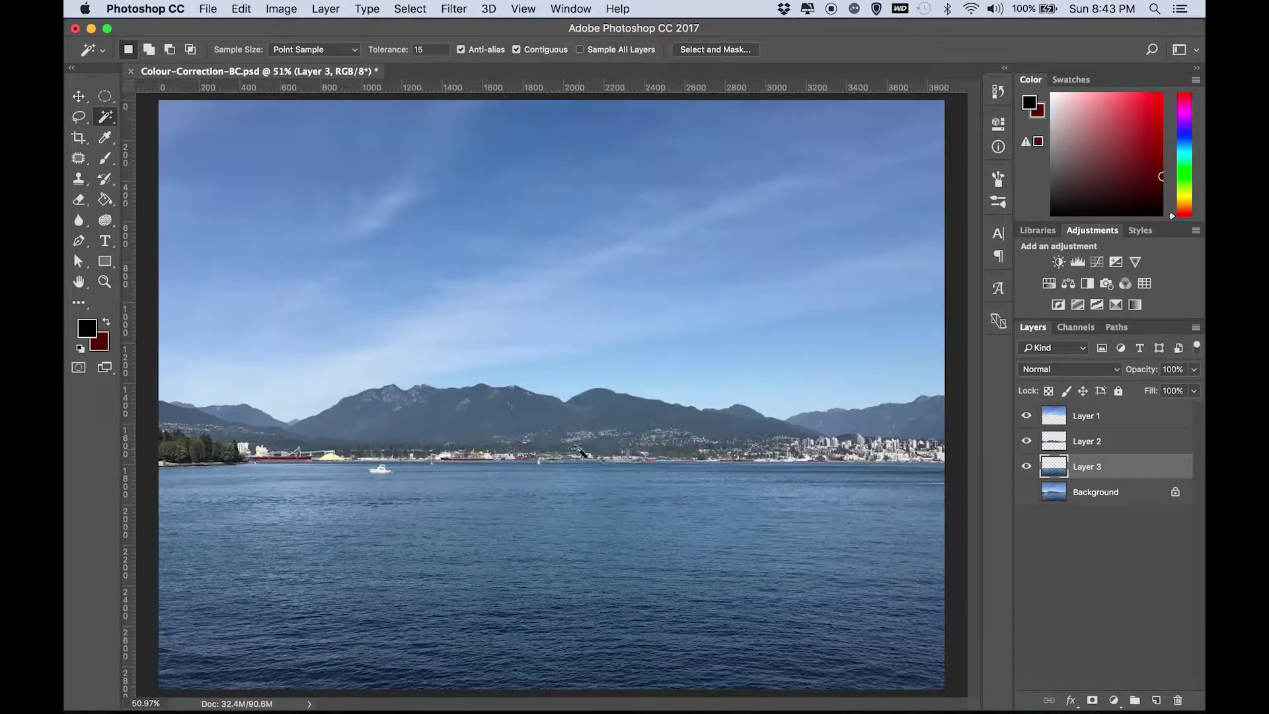
pyautogui.click(80, 96)
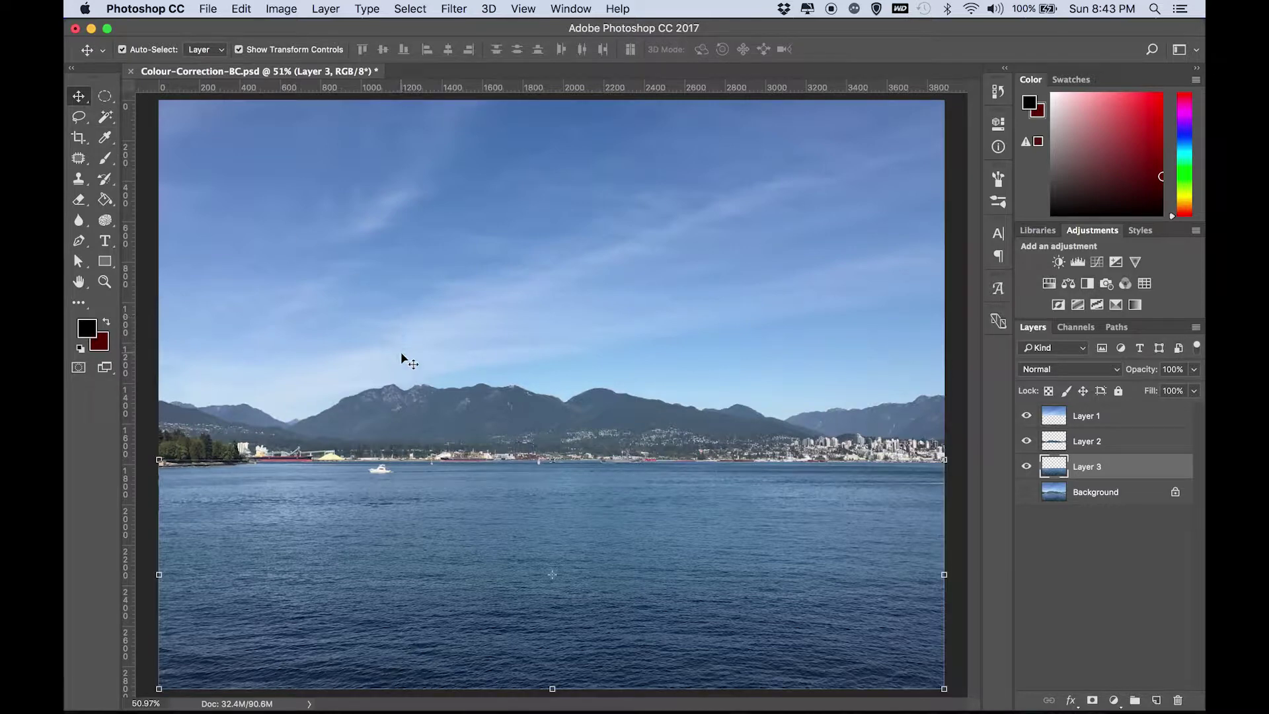
pyautogui.scroll(-2, 400, 352)
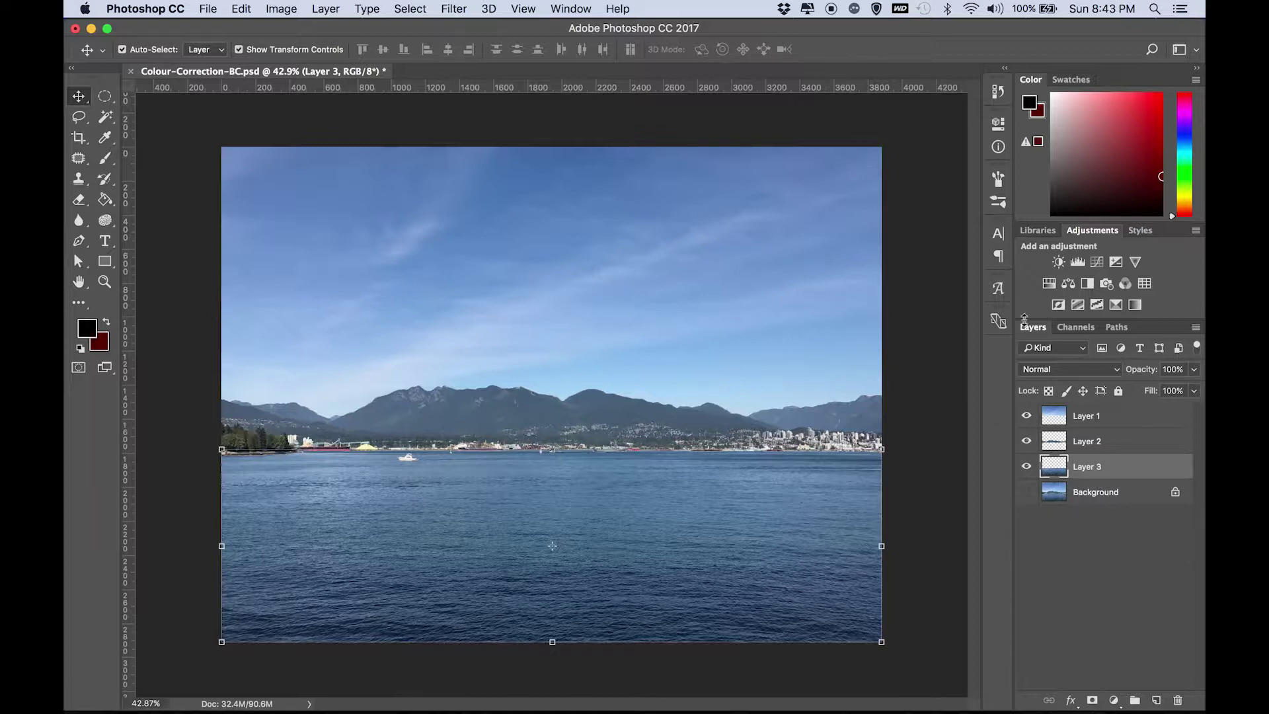
# - Add a Brightness/Contrast adjustment clipped to Layer 3, with brightness 9 and contrast 48
pyautogui.click(1059, 262)
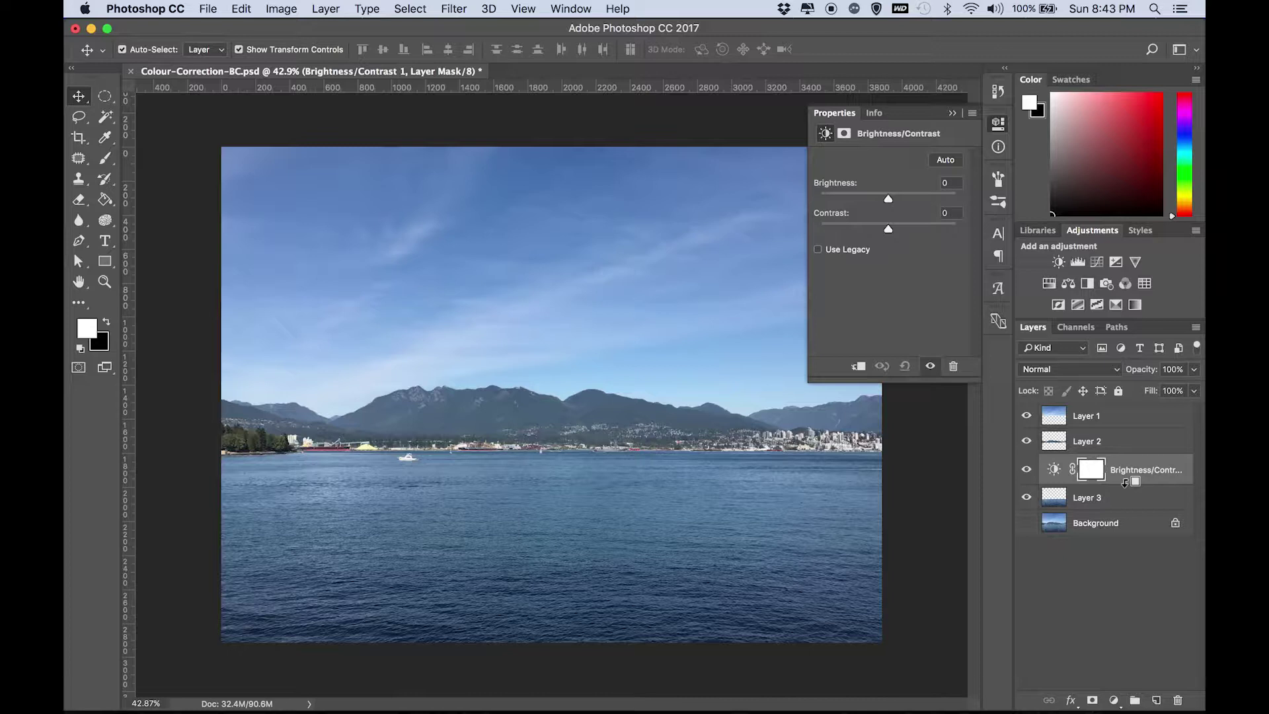
pyautogui.keyDown('alt'); pyautogui.click(1125, 481); pyautogui.keyUp('alt')
pyautogui.moveTo(887, 197); pyautogui.dragTo(919, 226)
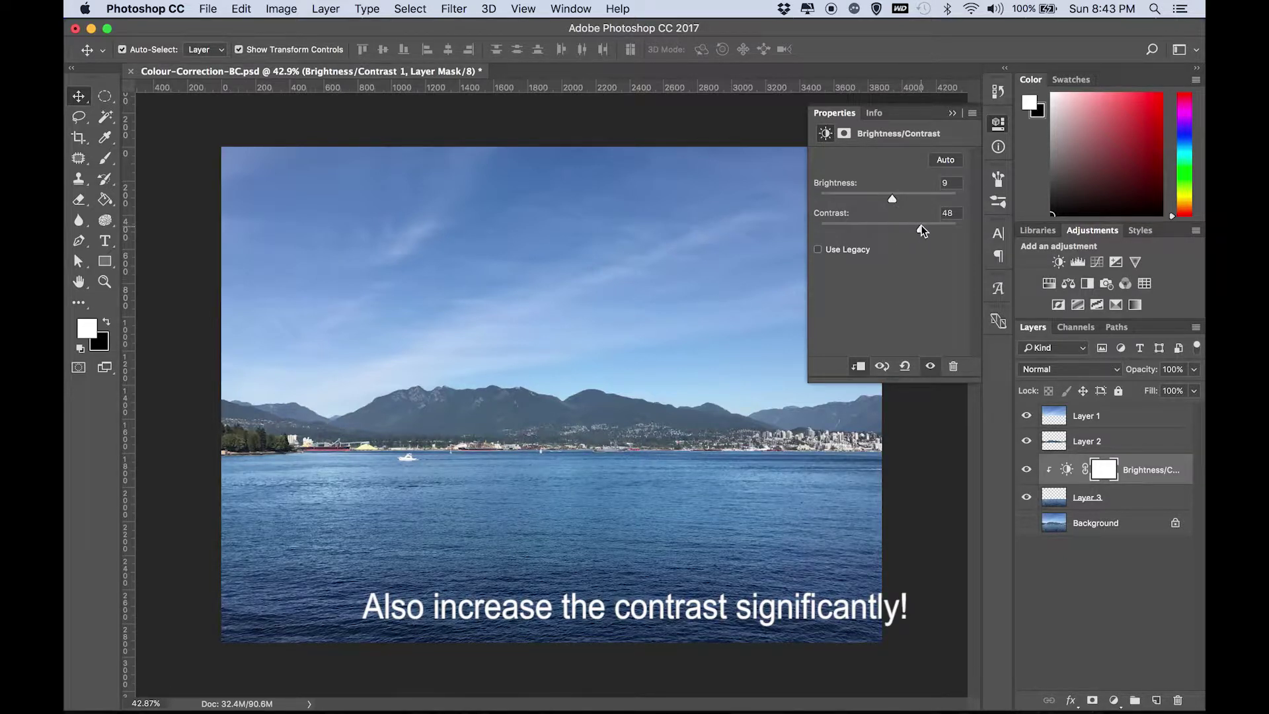
# - Add a Curves adjustment clipped to Layer 3, with one shadow point and a second point at input 161, output 150
pyautogui.click(1097, 261)
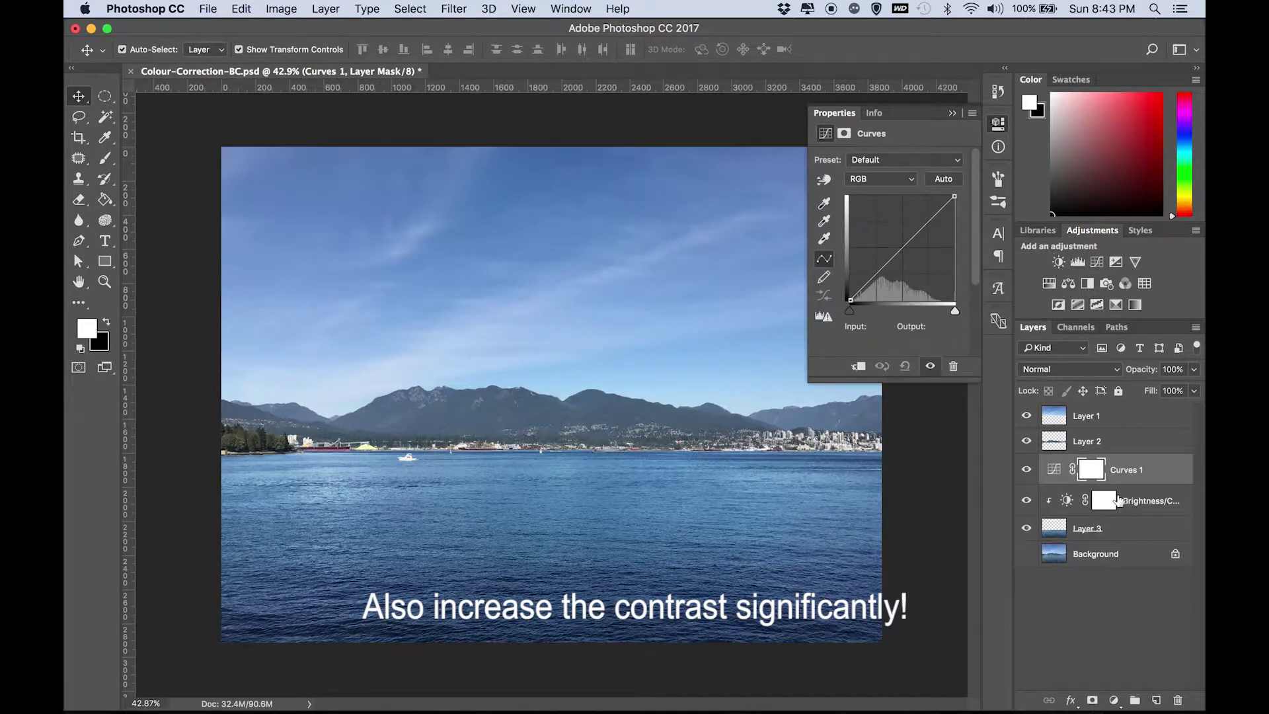
pyautogui.moveTo(885, 265); pyautogui.dragTo(915, 239)
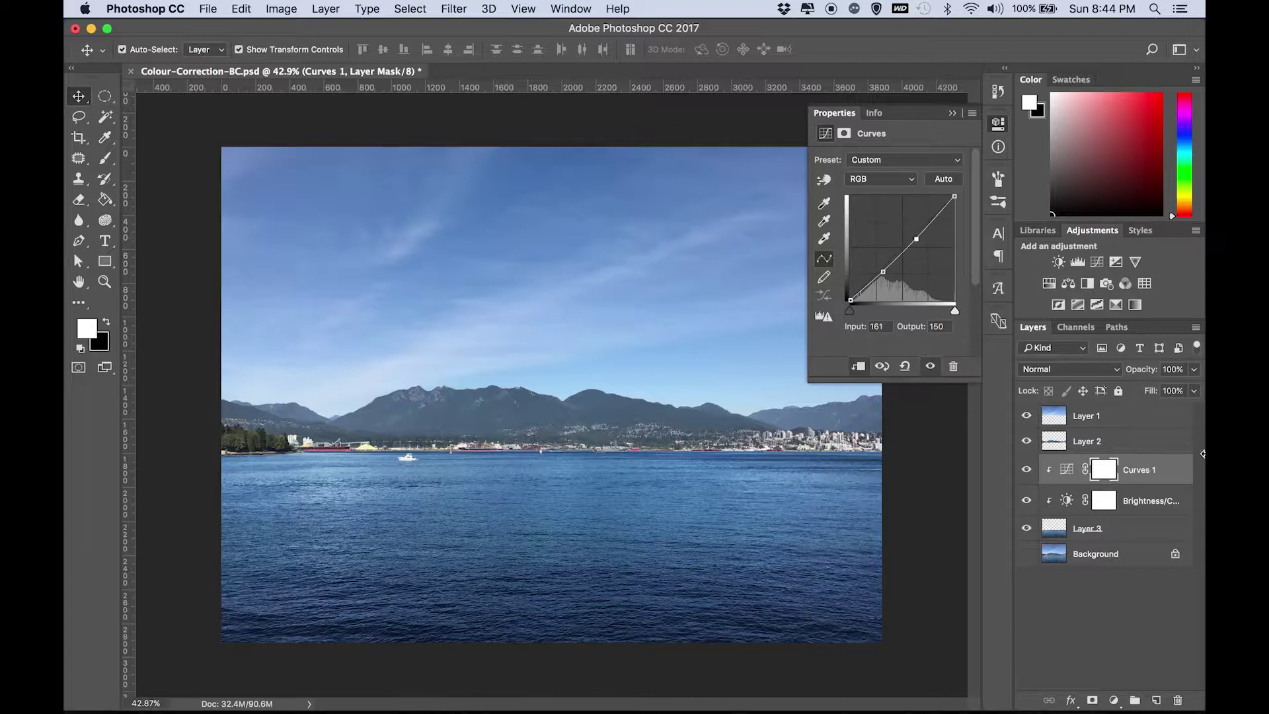
pyautogui.click(1176, 480)
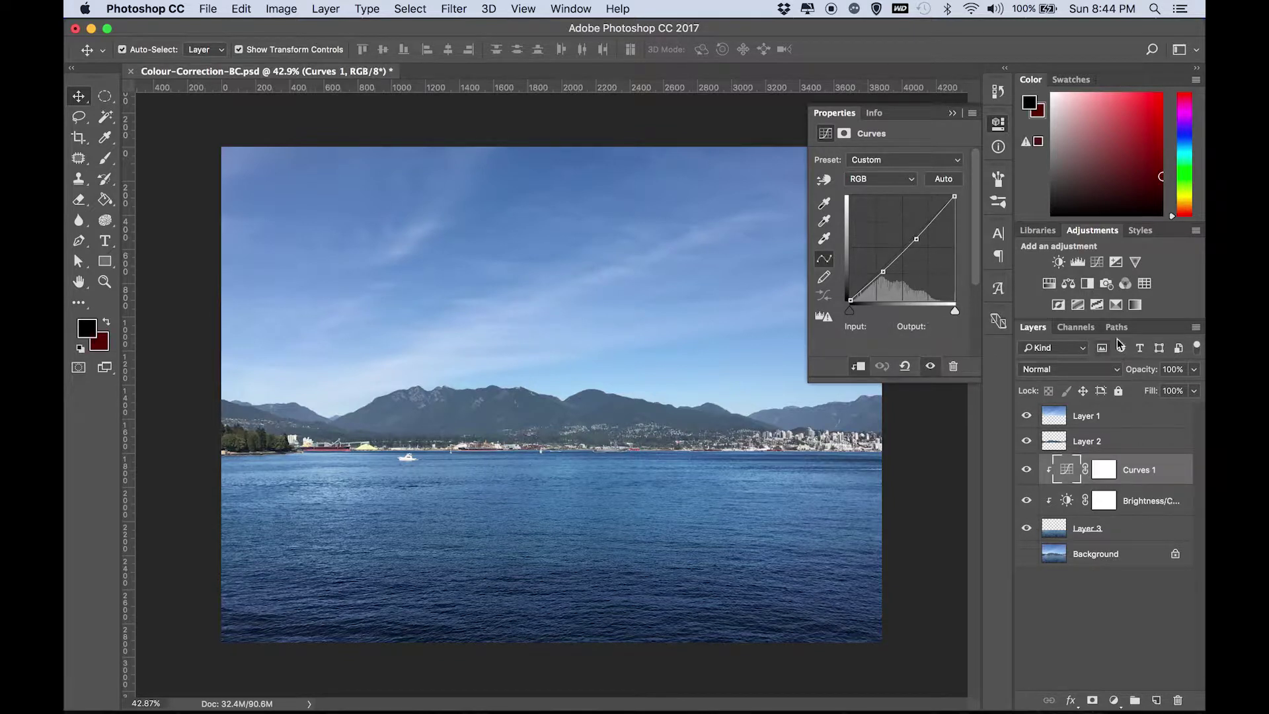
# - Rename Layer 3 as Water and Layer 2 as Mountains
pyautogui.click(1143, 450)
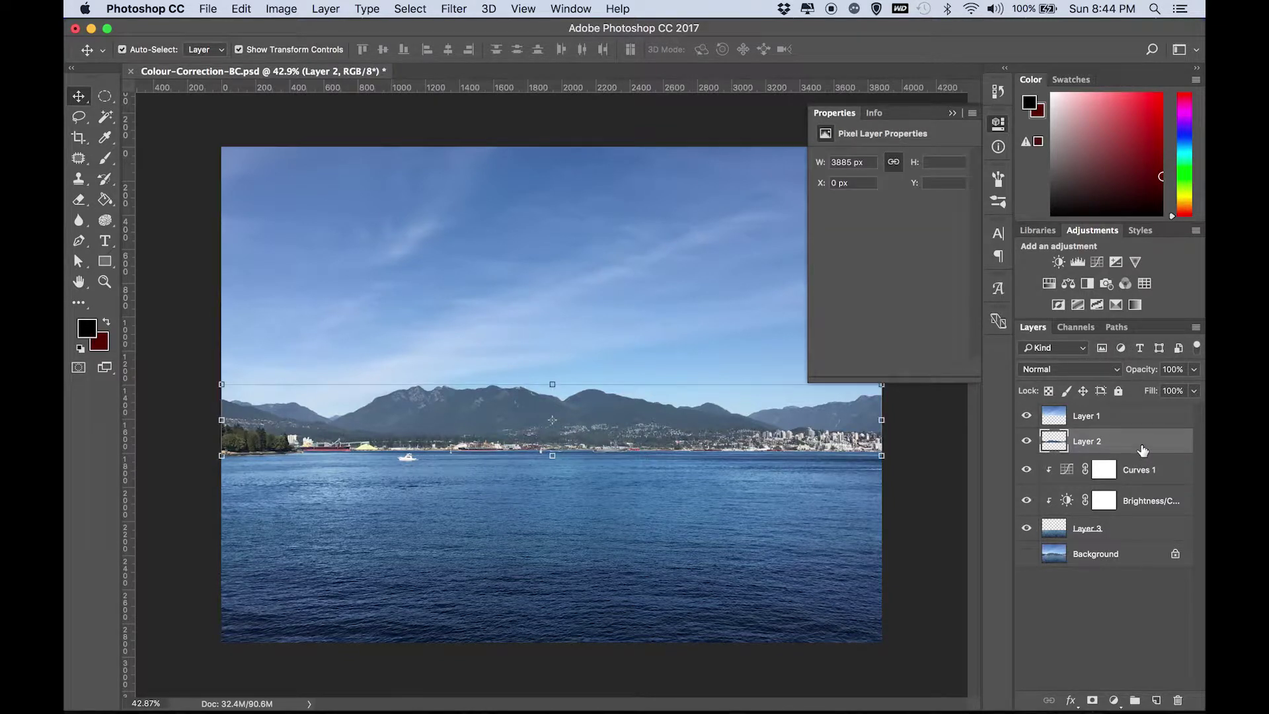
pyautogui.doubleClick(1085, 530)
pyautogui.write('Water')
pyautogui.press('Return')
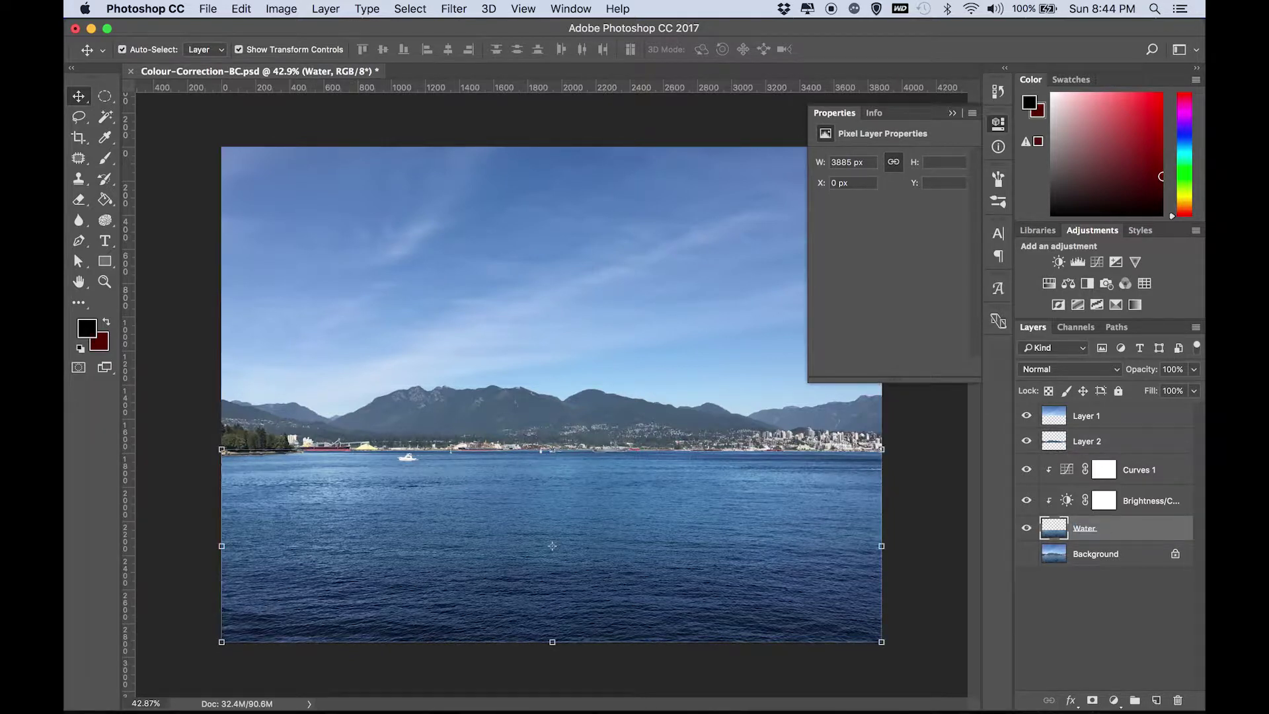
pyautogui.doubleClick(1095, 442)
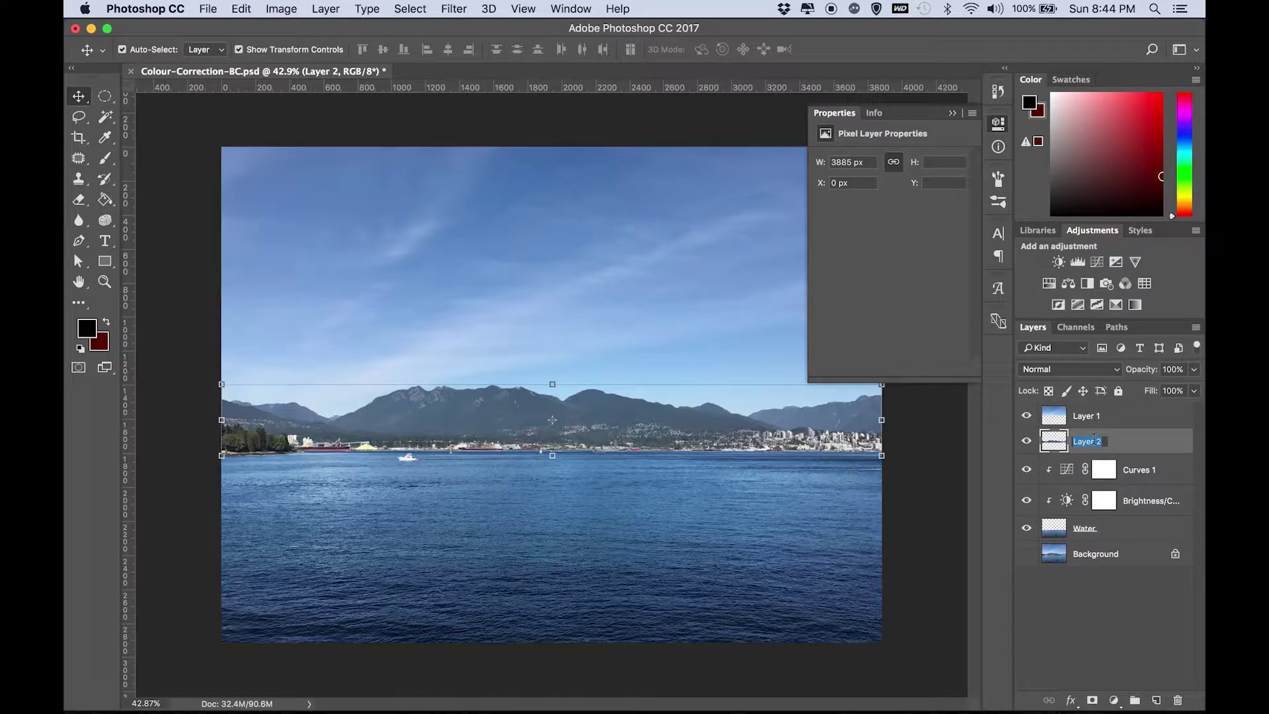
pyautogui.write('Moun')
pyautogui.write('tains')
pyautogui.press('Return')
# - Rename Layer 1 as Sky
pyautogui.doubleClick(1083, 415)
pyautogui.write('Sky')
pyautogui.press('Return')
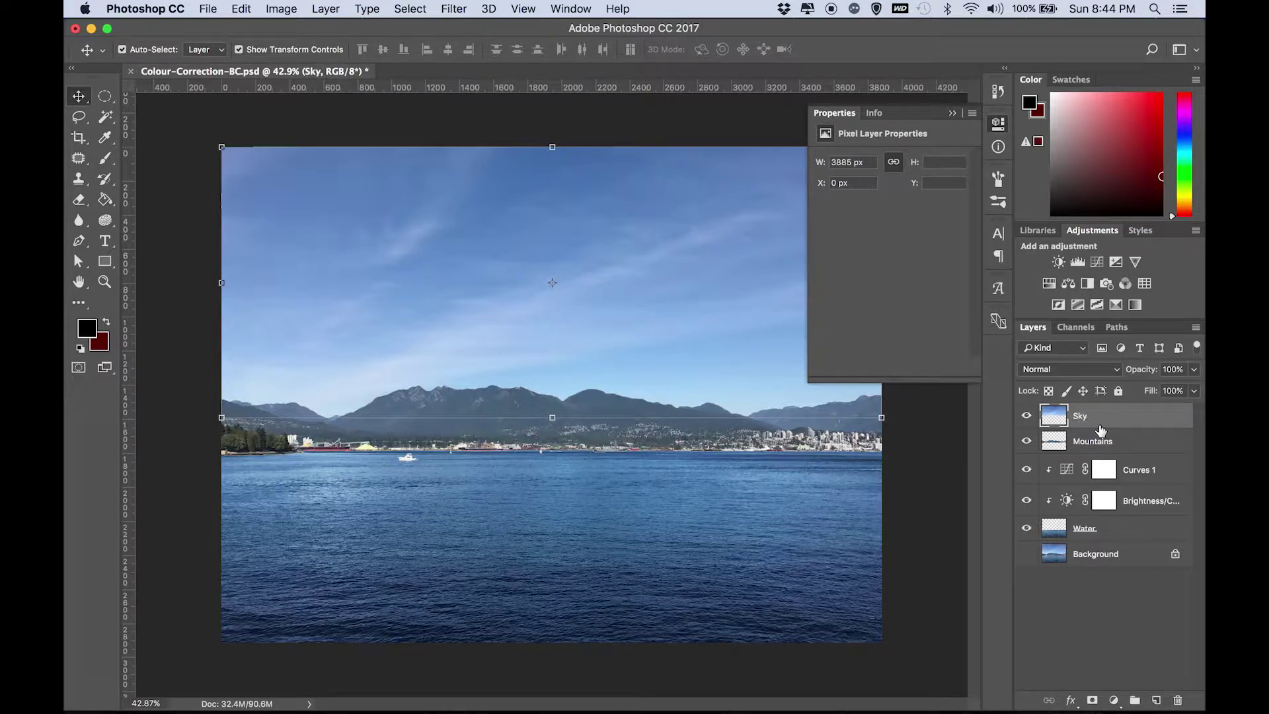
# - Add a Brightness/Contrast adjustment clipped to the Mountains layer, with brightness -19 and contrast 65
pyautogui.click(1141, 447)
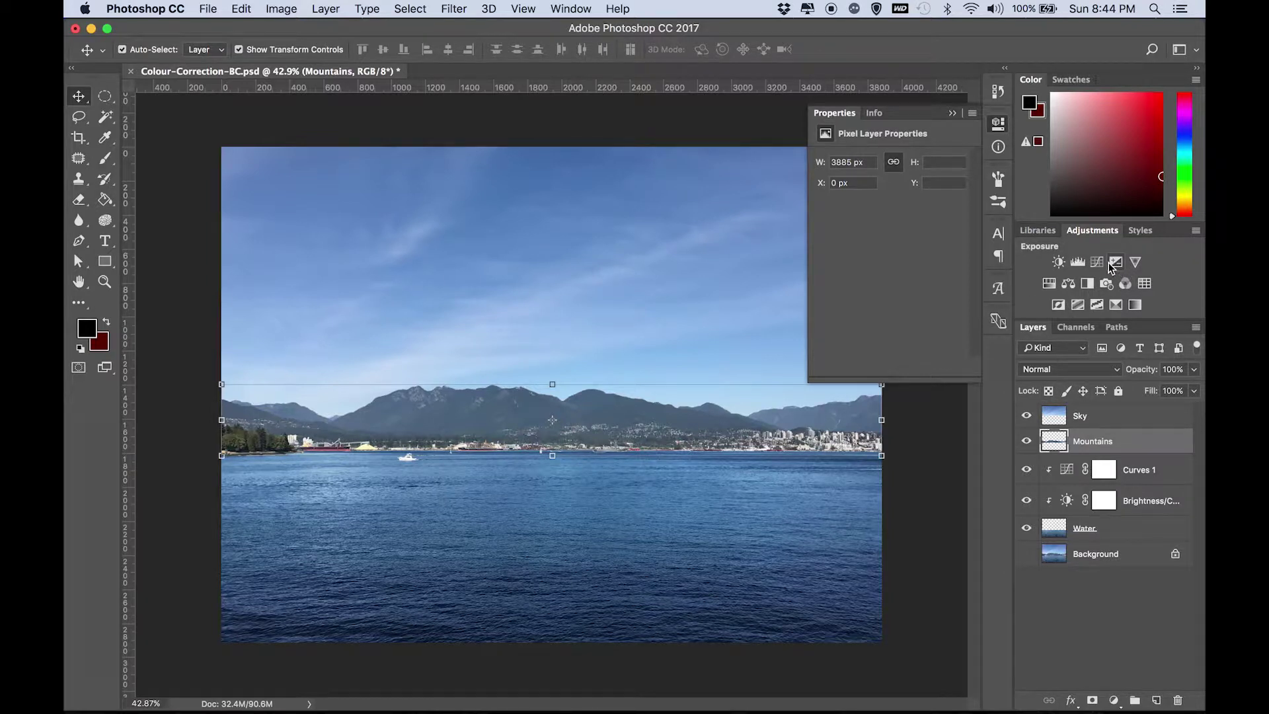
pyautogui.click(1058, 263)
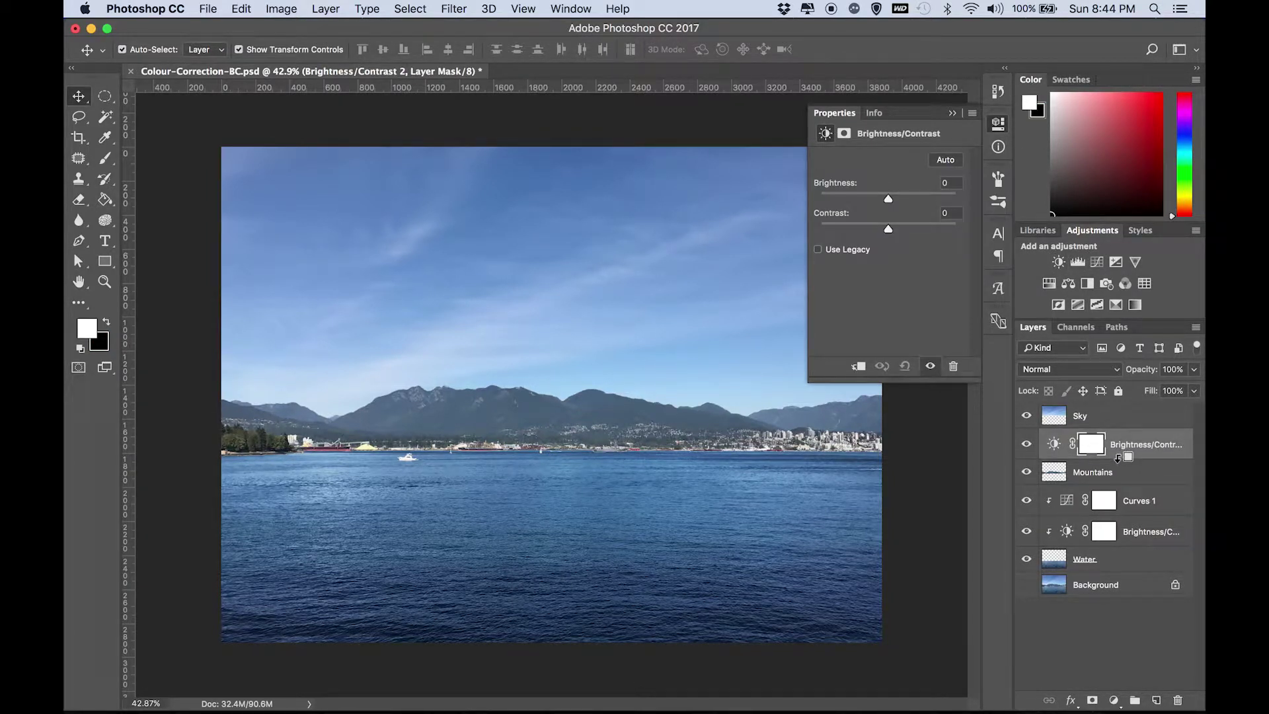
pyautogui.keyDown('alt'); pyautogui.click(1117, 457); pyautogui.keyUp('alt')
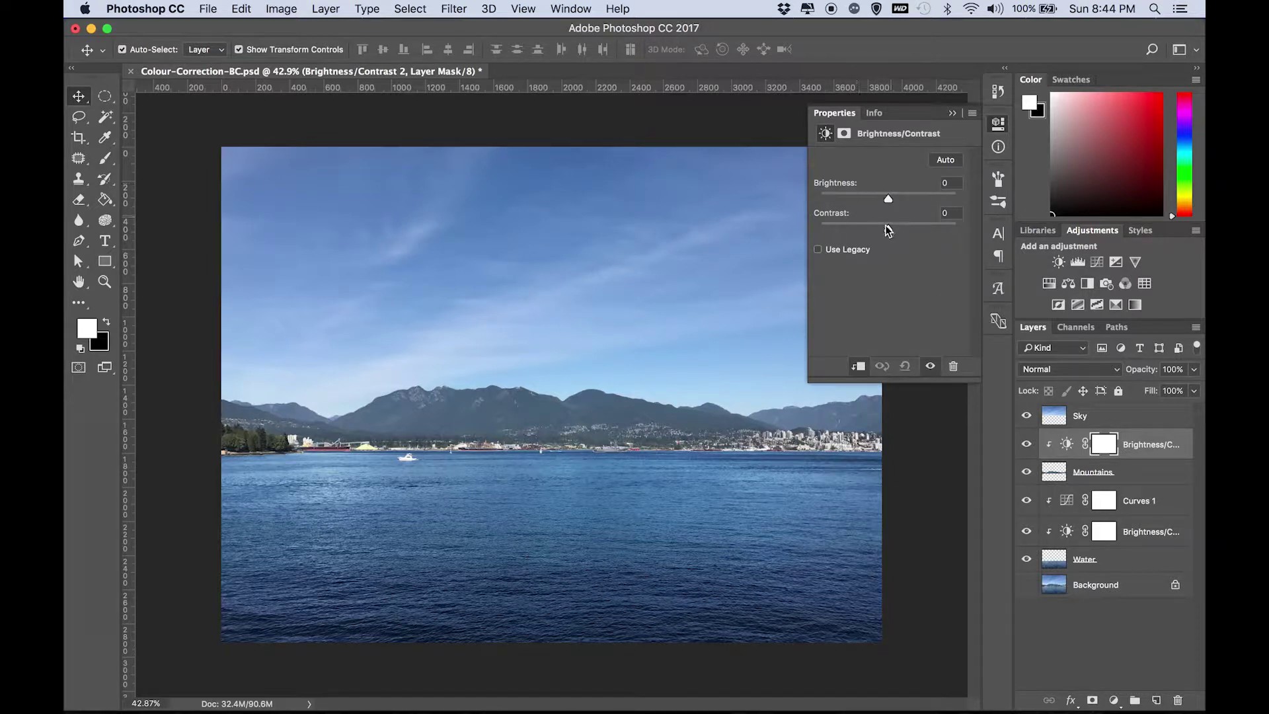
pyautogui.moveTo(886, 228); pyautogui.dragTo(881, 202)
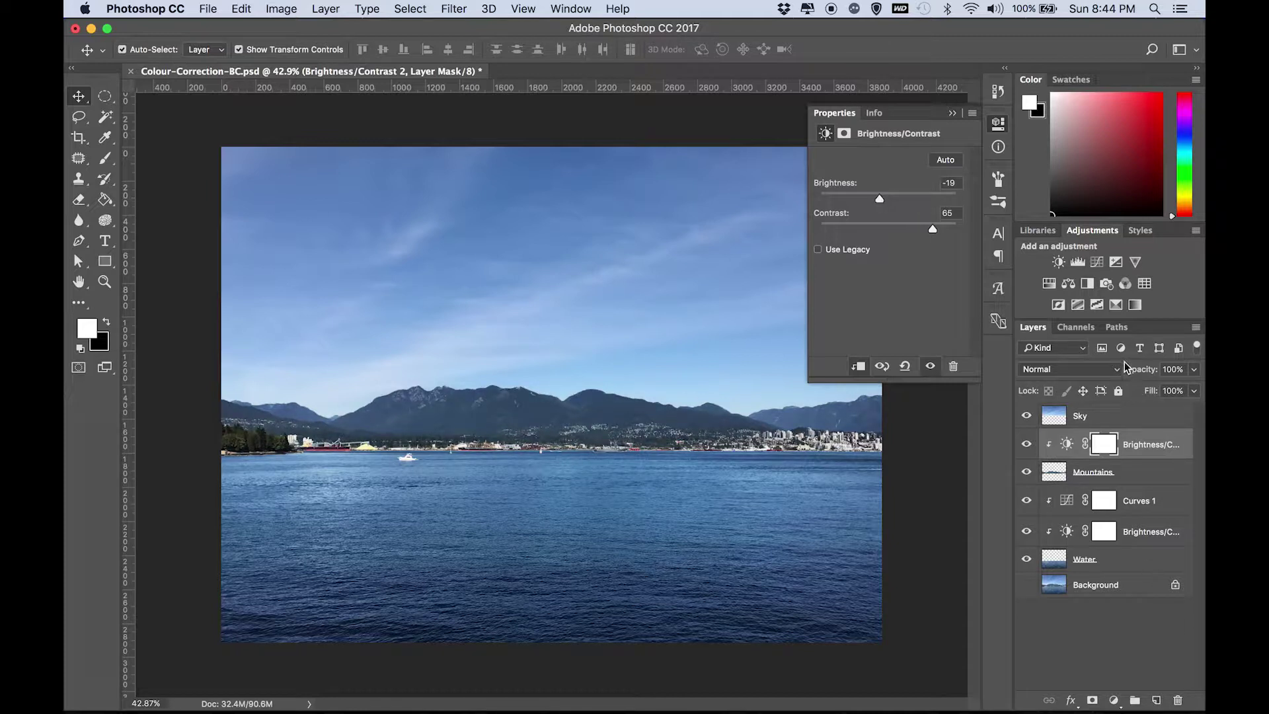
# - Add a Curves adjustment clipped to the Mountains layer and lower the curve with points at 66 to 45 and 177 to 129
pyautogui.click(1098, 263)
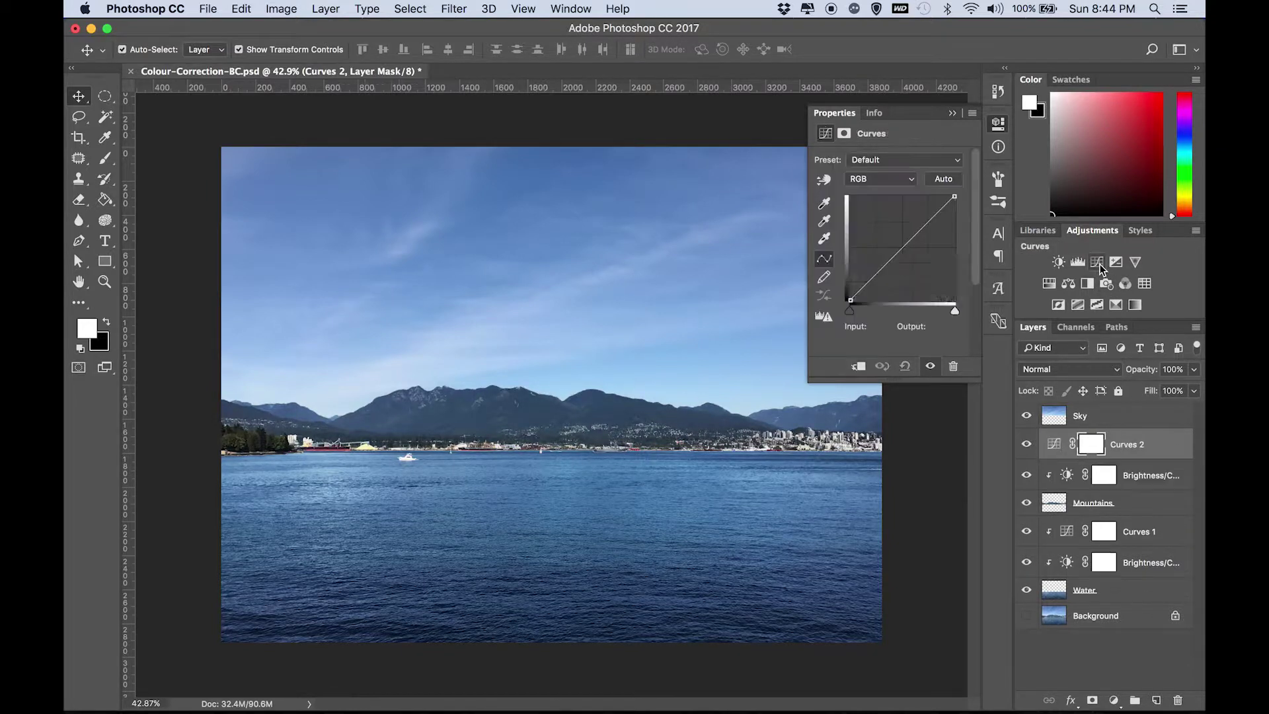
pyautogui.keyDown('alt'); pyautogui.click(1112, 458); pyautogui.keyUp('alt')
pyautogui.moveTo(883, 264); pyautogui.dragTo(877, 281)
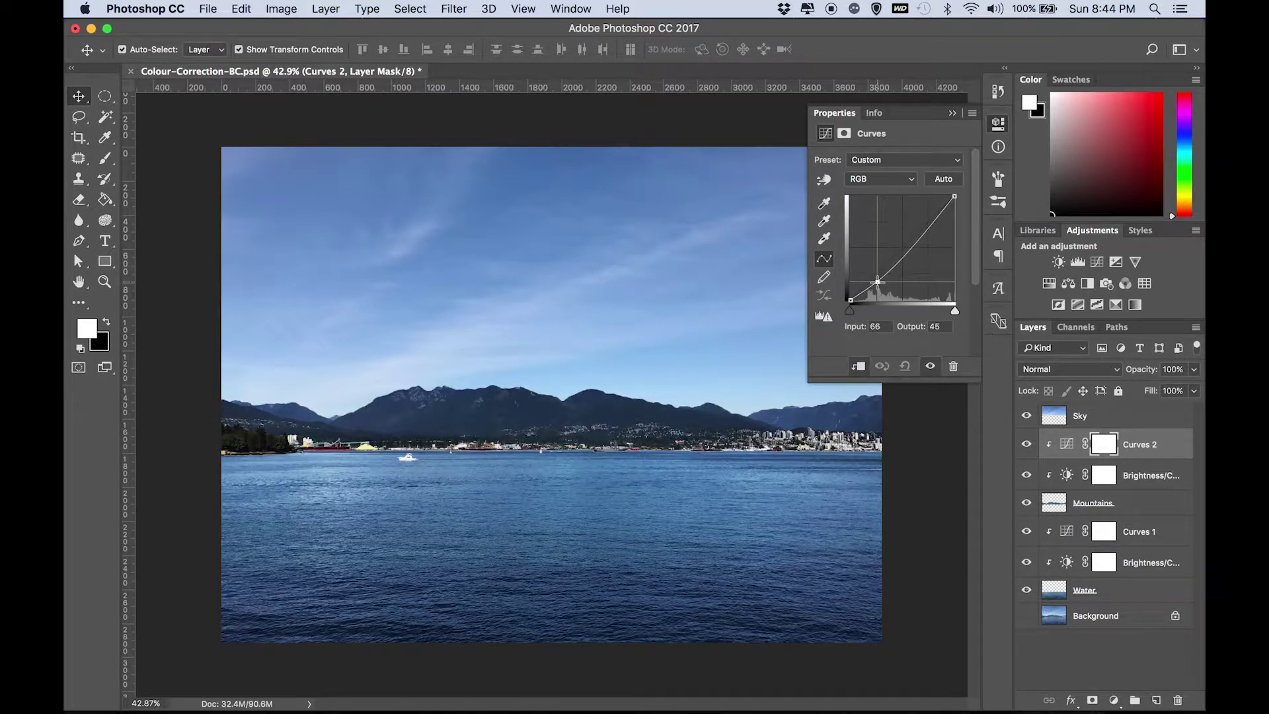
pyautogui.click(923, 228)
pyautogui.moveTo(923, 229); pyautogui.dragTo(923, 248)
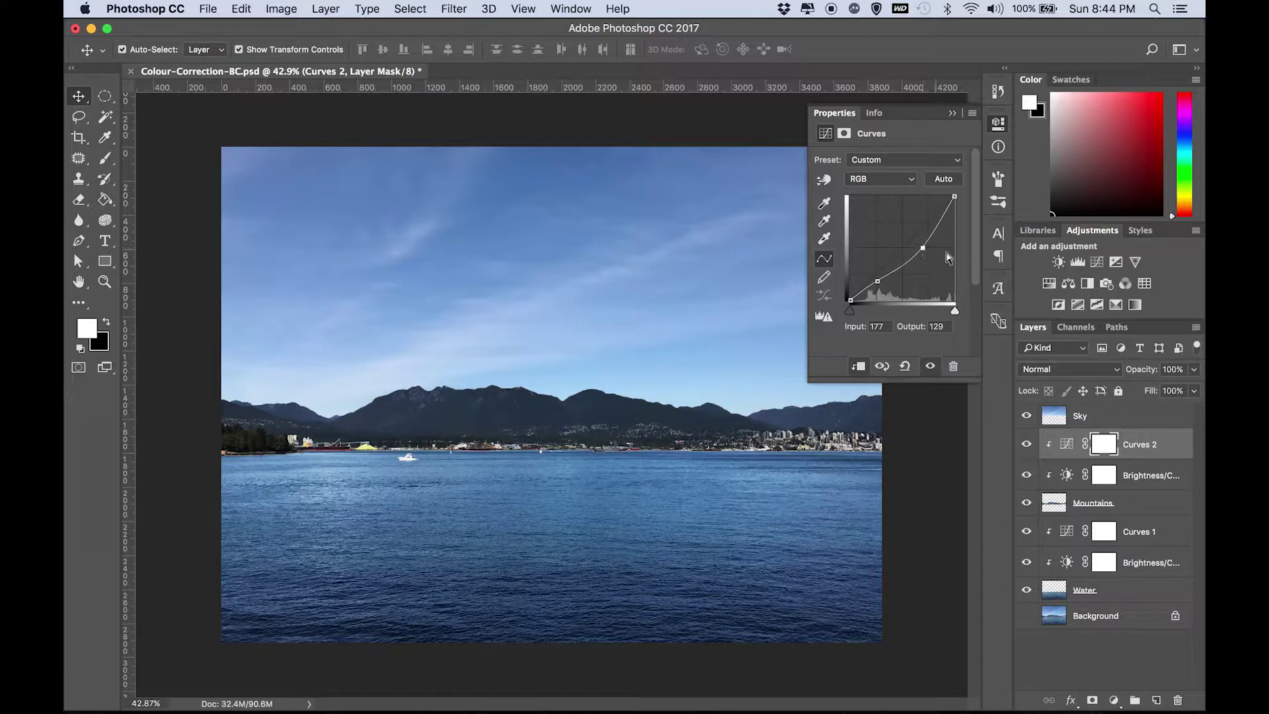
pyautogui.click(1066, 443)
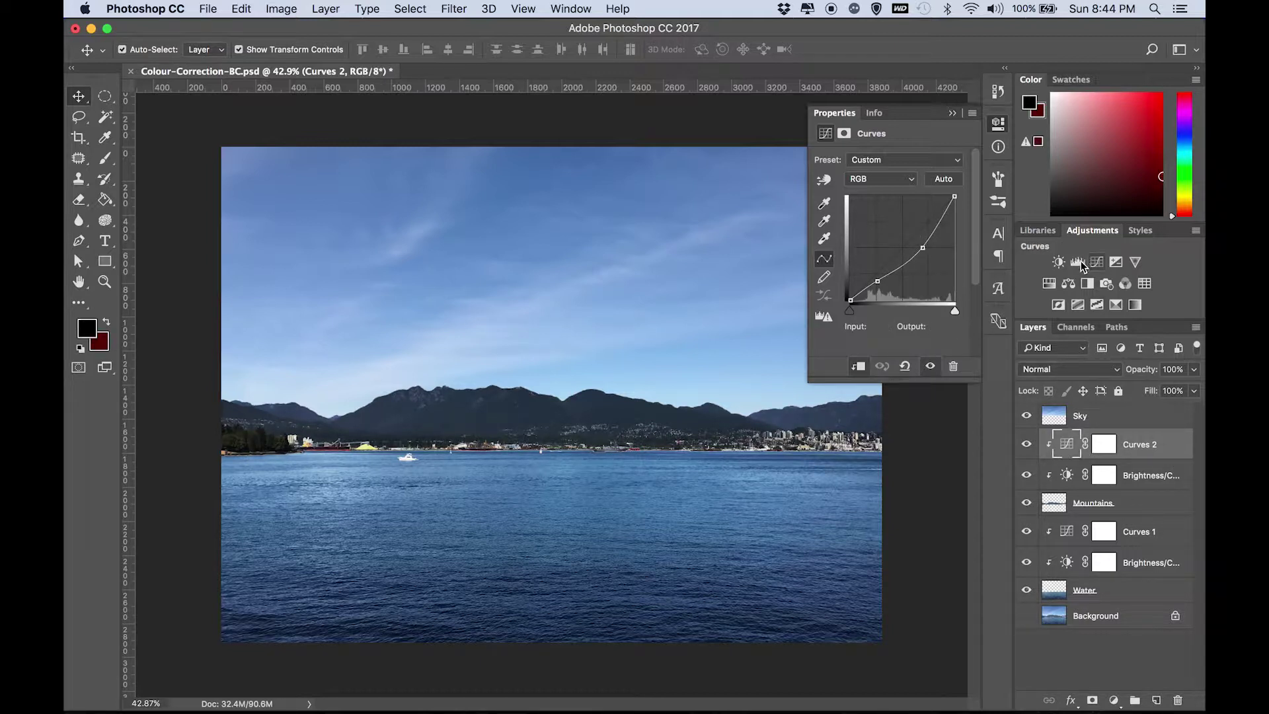
# - Add a Color Balance adjustment clipped to the Mountains layer, with the shadows' Cyan-Red value at +13
pyautogui.click(1071, 284)
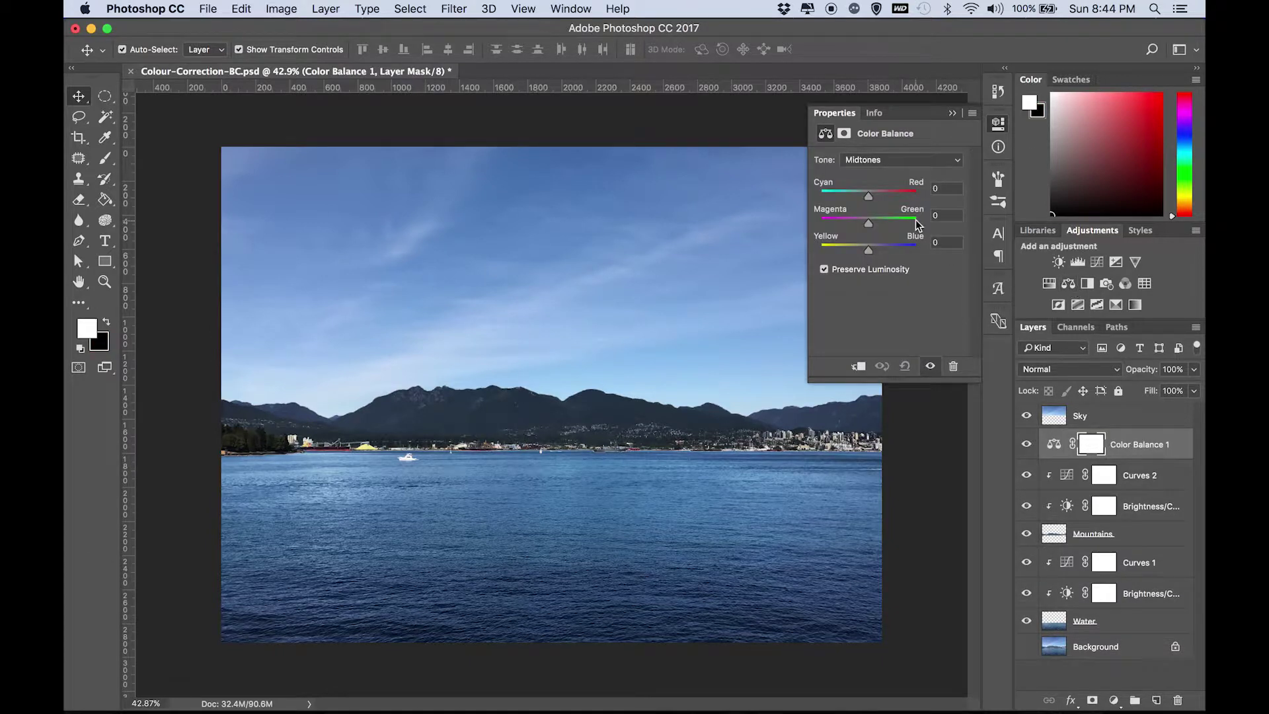
pyautogui.click(900, 159)
pyautogui.click(904, 146)
pyautogui.moveTo(868, 197); pyautogui.dragTo(875, 197)
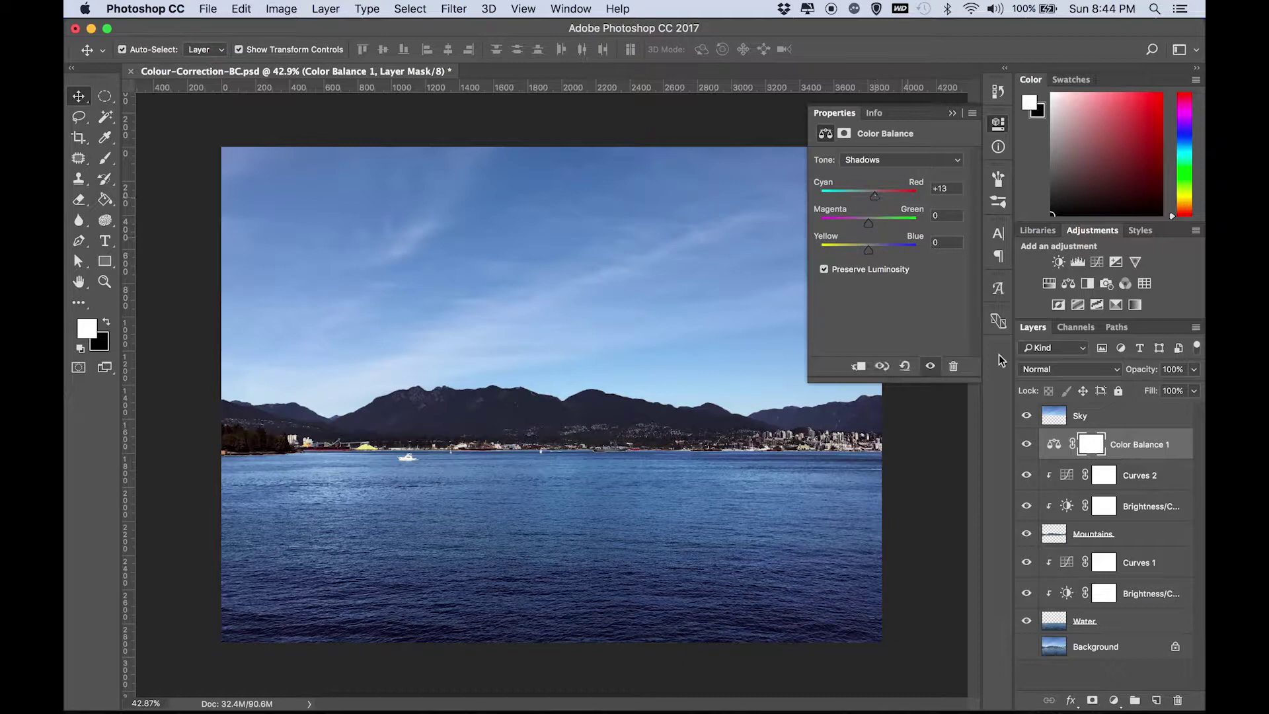
pyautogui.keyDown('alt'); pyautogui.click(1135, 458); pyautogui.keyUp('alt')
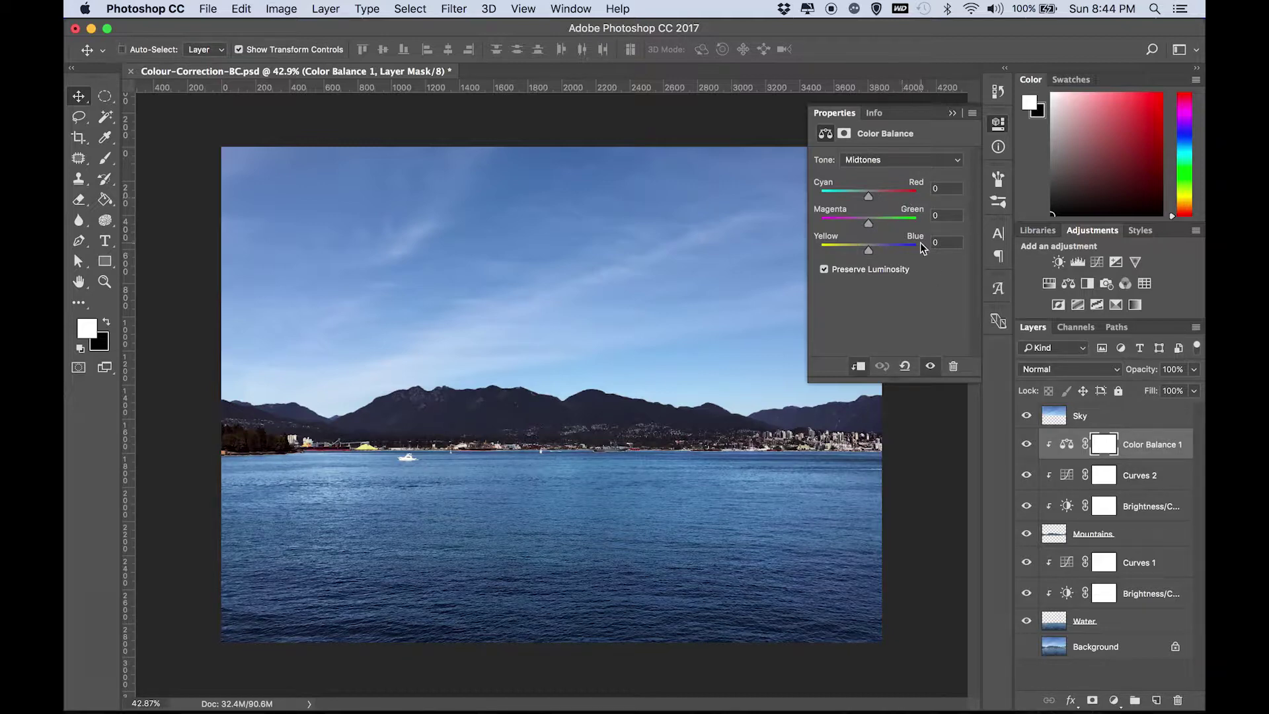
# - Release the Color Balance adjustment from the Mountains clipping group and clip it again
pyautogui.press('super+alt+g')
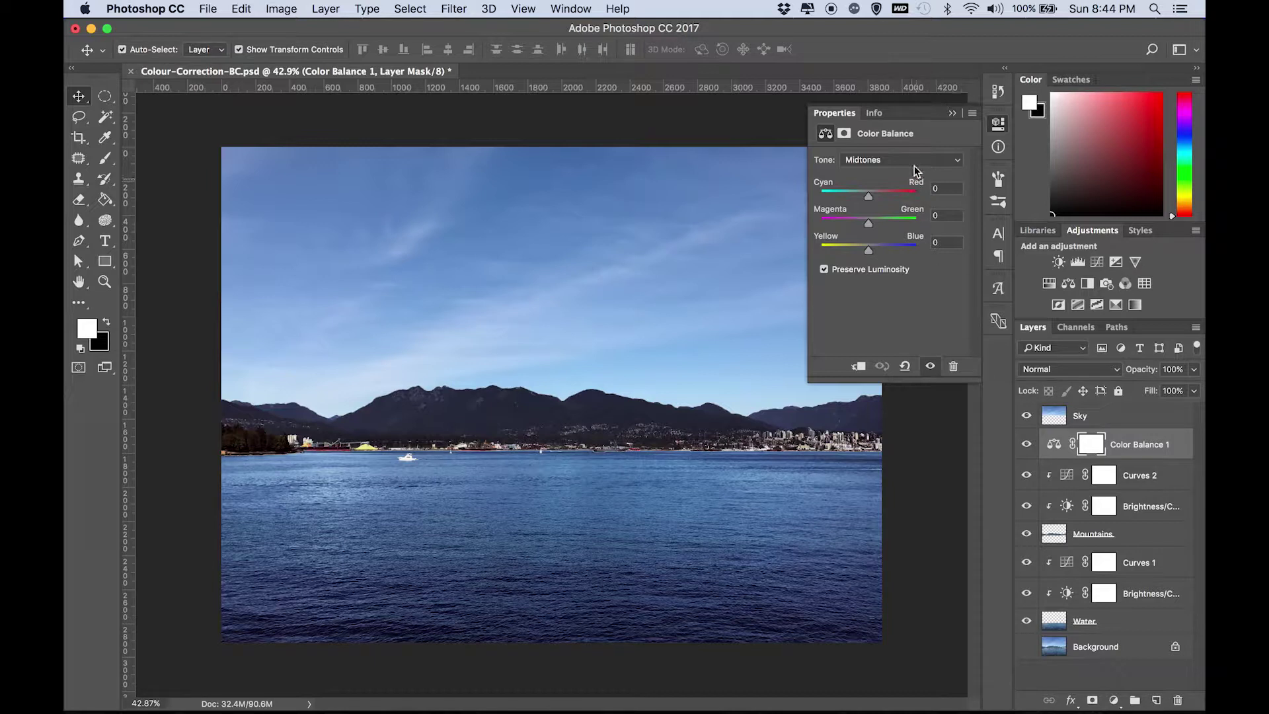
pyautogui.click(951, 159)
pyautogui.click(910, 148)
pyautogui.keyDown('alt'); pyautogui.click(1124, 458); pyautogui.keyUp('alt')
# - Reset the Color Balance shadows' Cyan-Red value to 0 and fine-tune the three colour sliders
pyautogui.click(941, 159)
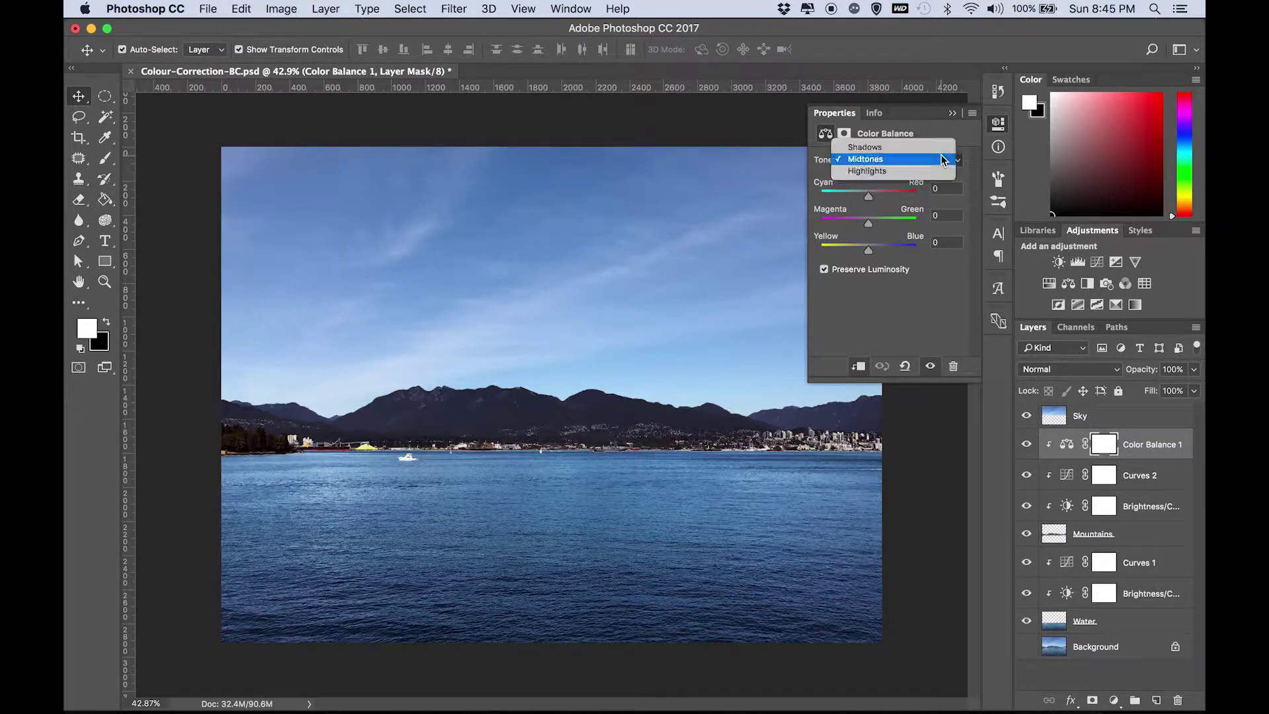
pyautogui.click(902, 147)
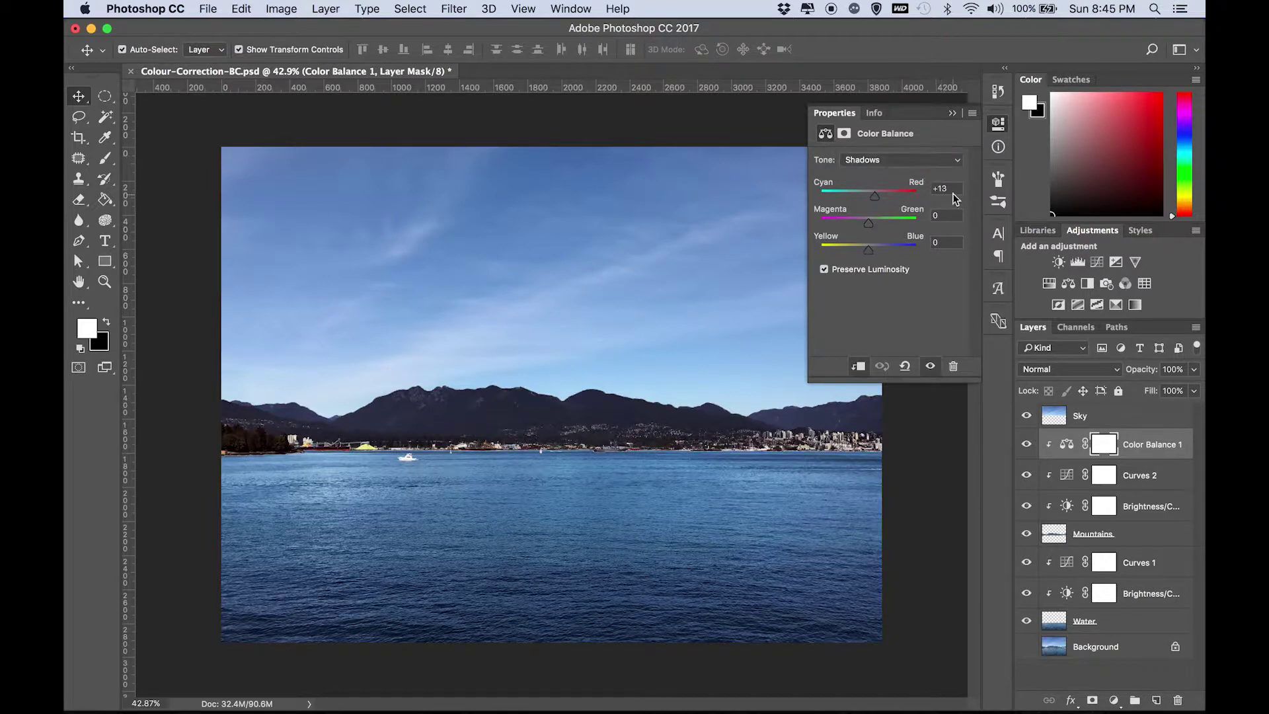
pyautogui.write('0')
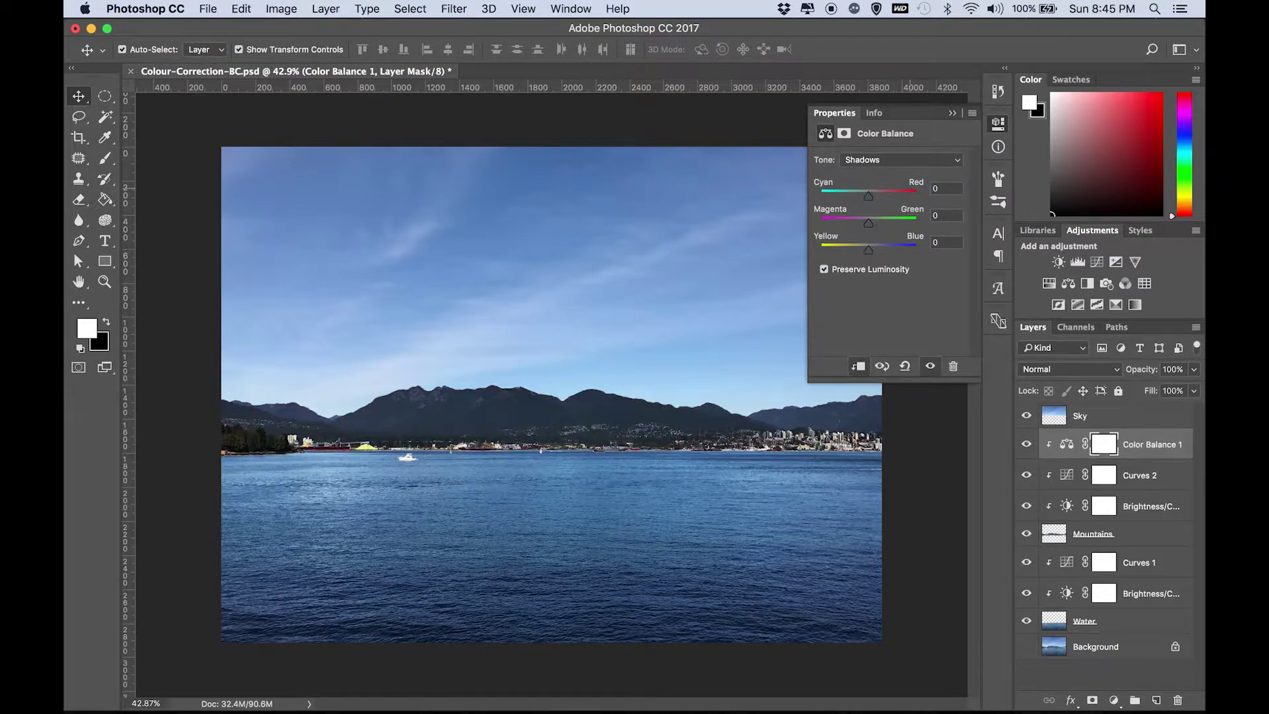
pyautogui.moveTo(865, 251); pyautogui.dragTo(864, 252)
pyautogui.moveTo(870, 202); pyautogui.dragTo(871, 200)
pyautogui.moveTo(867, 223); pyautogui.dragTo(867, 223)
# - Toggle the visibility of the Color Balance 1 and Curves 2 adjustments to compare their effect on the mountains
pyautogui.click(1026, 444)
pyautogui.click(1026, 444)
pyautogui.click(1027, 475)
pyautogui.click(1026, 476)
# - Paint black with the Brush tool on the Curves 2 layer mask along the shoreline and city
pyautogui.click(1103, 475)
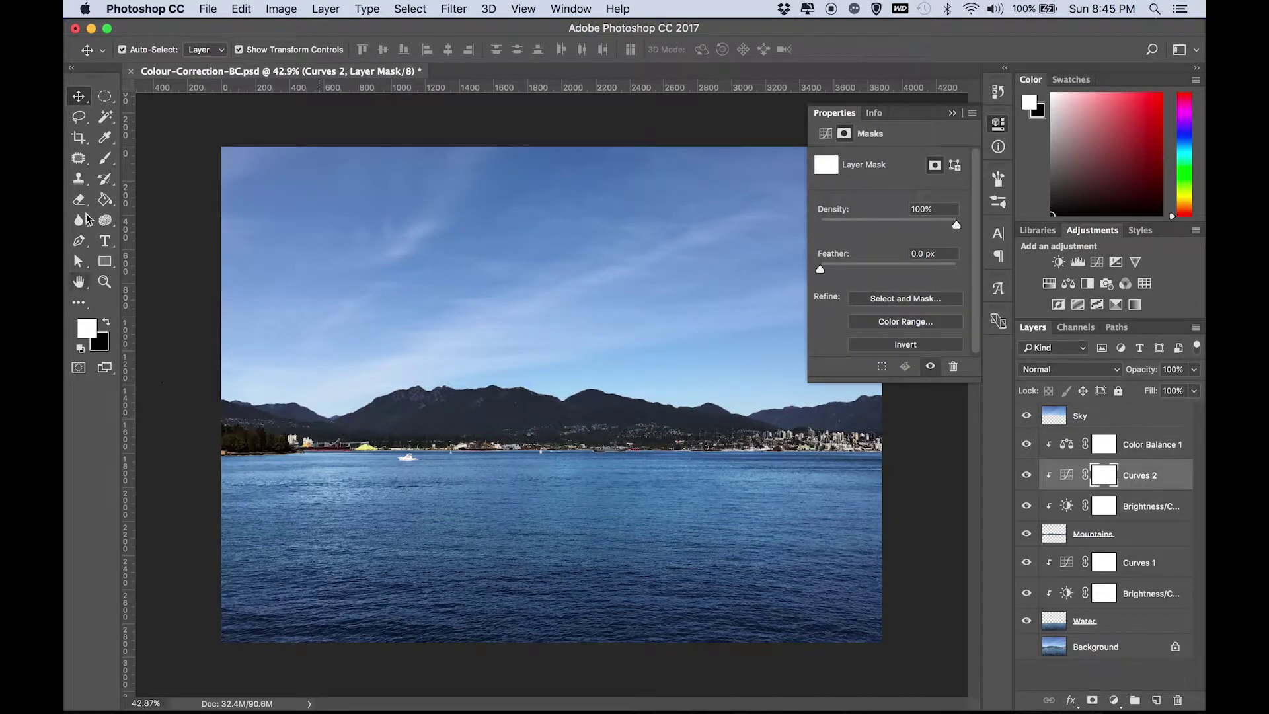
pyautogui.press('b')
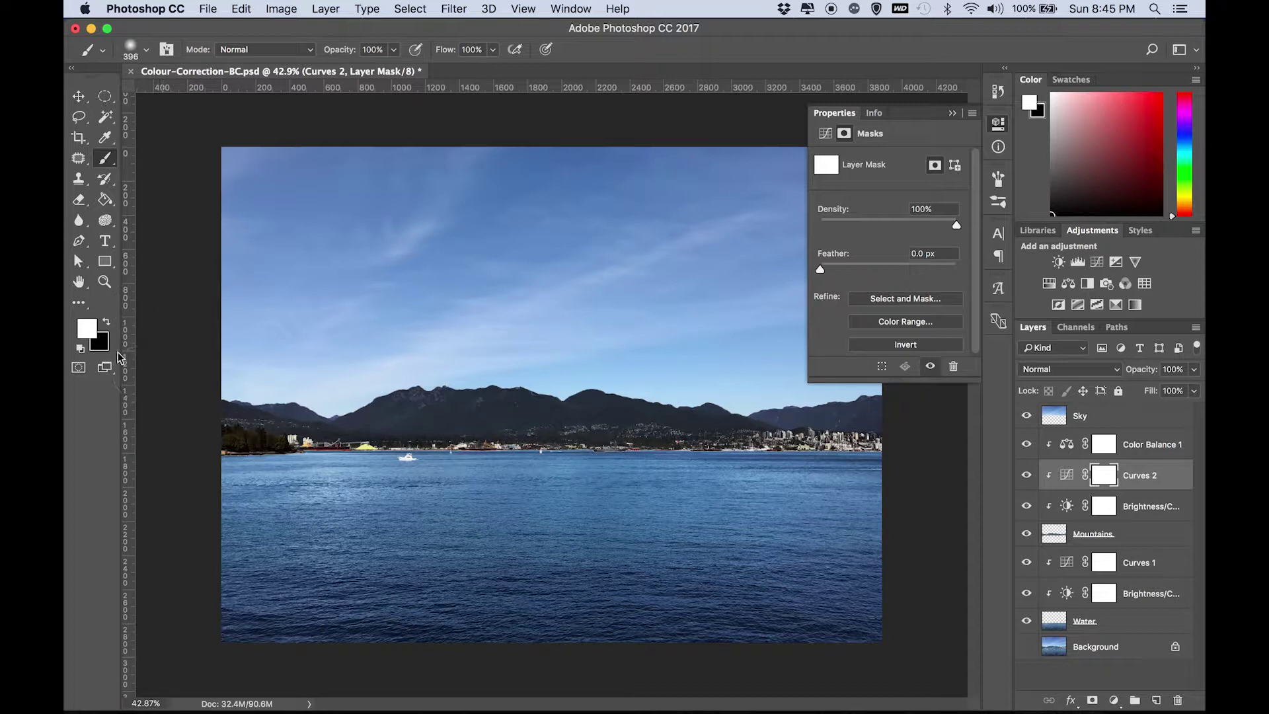
pyautogui.click(108, 320)
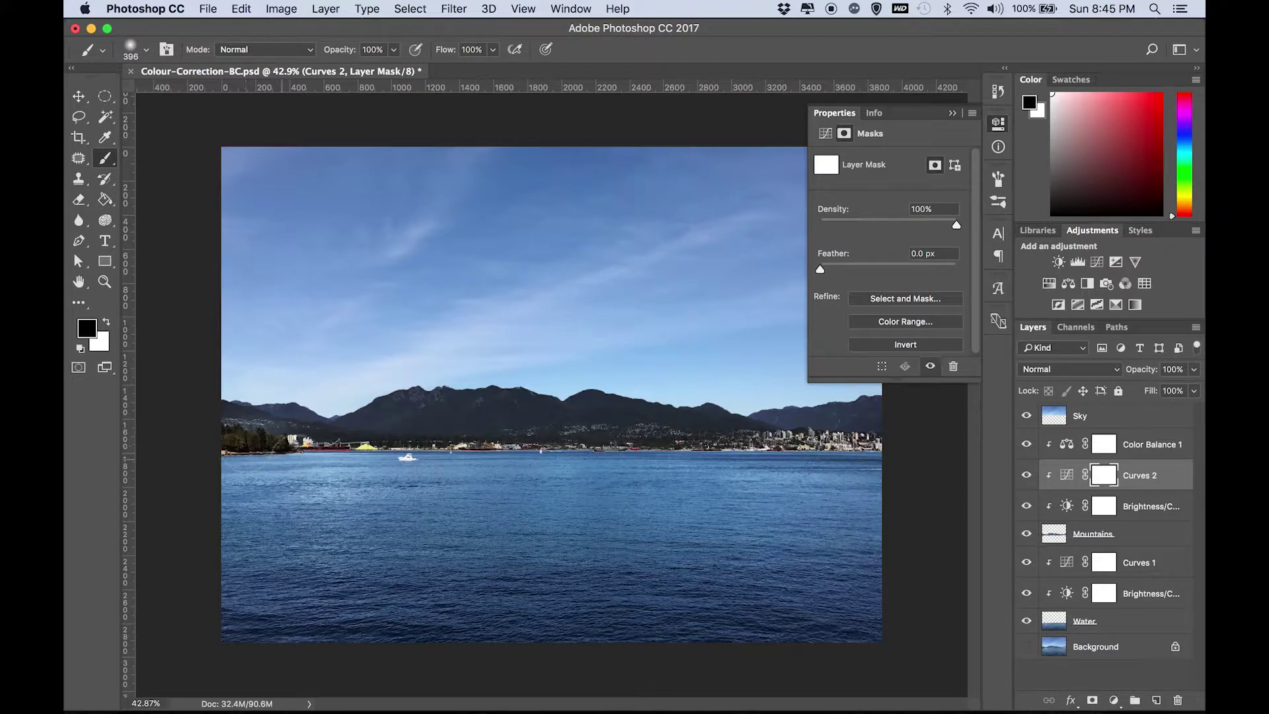
pyautogui.moveTo(310, 441)
pyautogui.mouseDown()
pyautogui.moveTo(859, 439)
pyautogui.moveTo(635, 442)
pyautogui.moveTo(630, 462)
pyautogui.mouseUp()
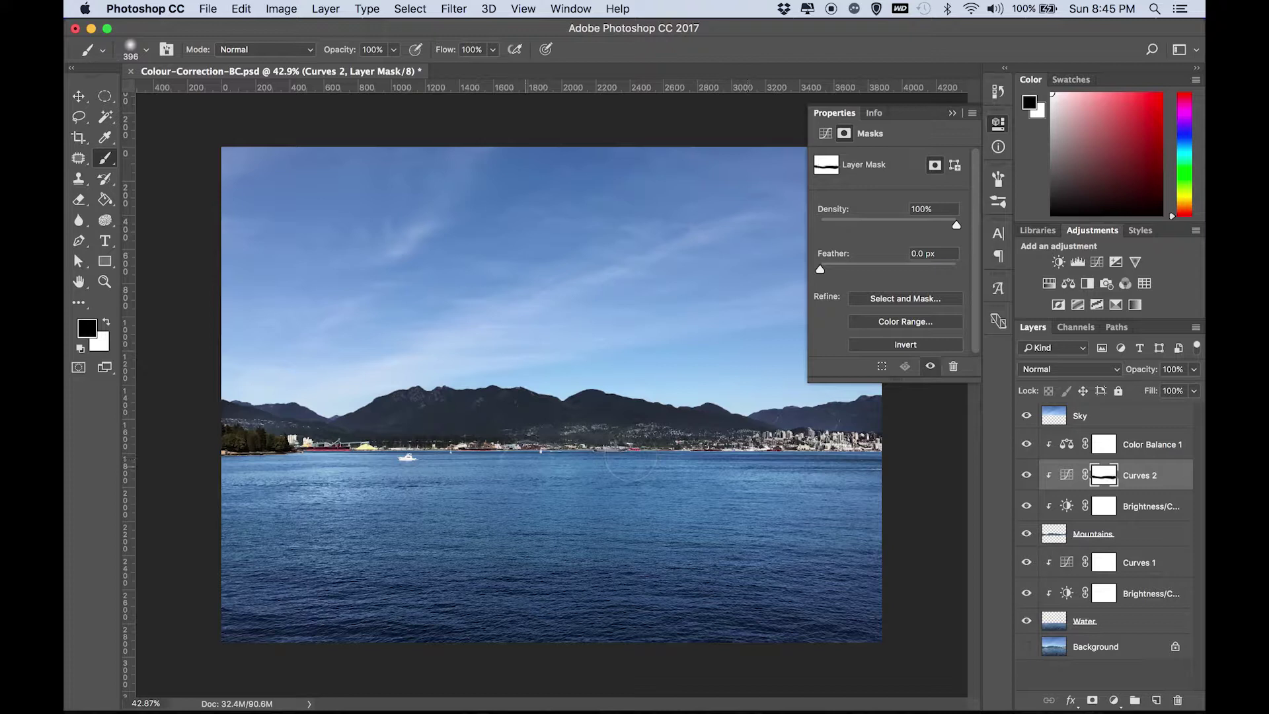
# - Refine the Curves 2 mask with a 1400 px soft brush, using white over the mountains and black over the trees on the left shore
pyautogui.click(106, 322)
pyautogui.click(146, 49)
pyautogui.moveTo(244, 94); pyautogui.dragTo(251, 99)
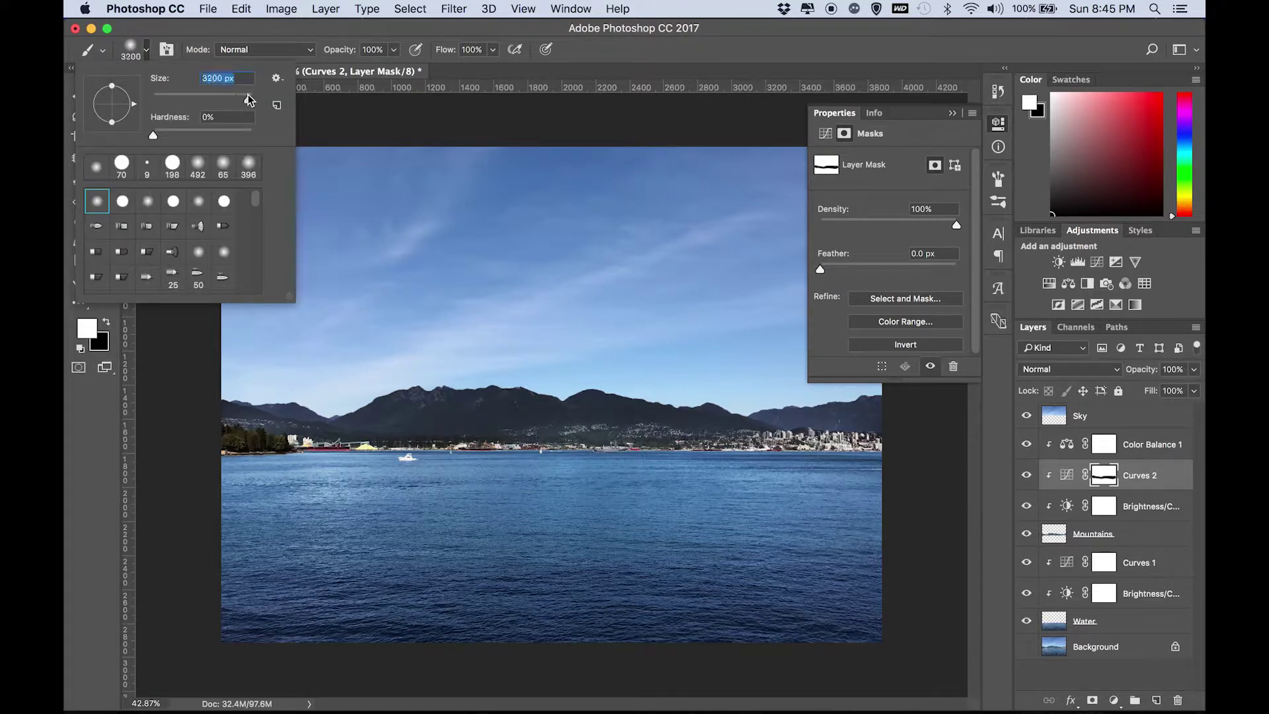
pyautogui.moveTo(248, 99); pyautogui.dragTo(245, 99)
pyautogui.click(280, 339)
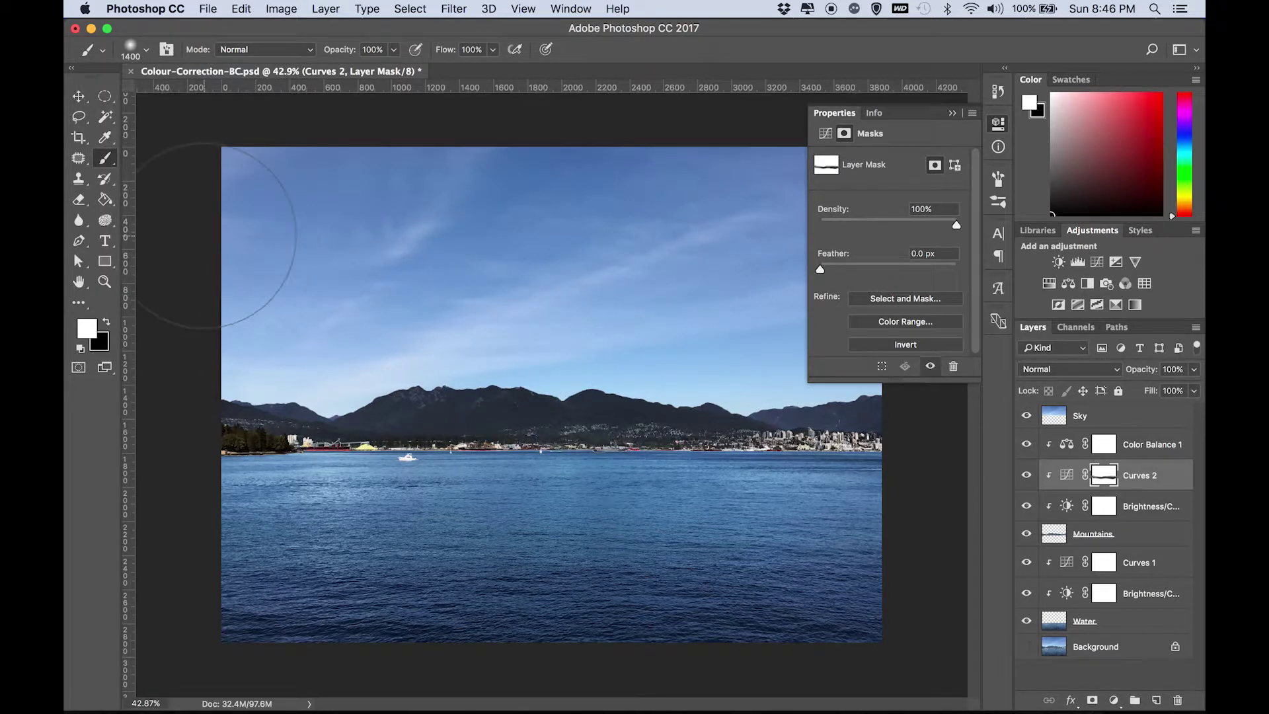
pyautogui.click(106, 322)
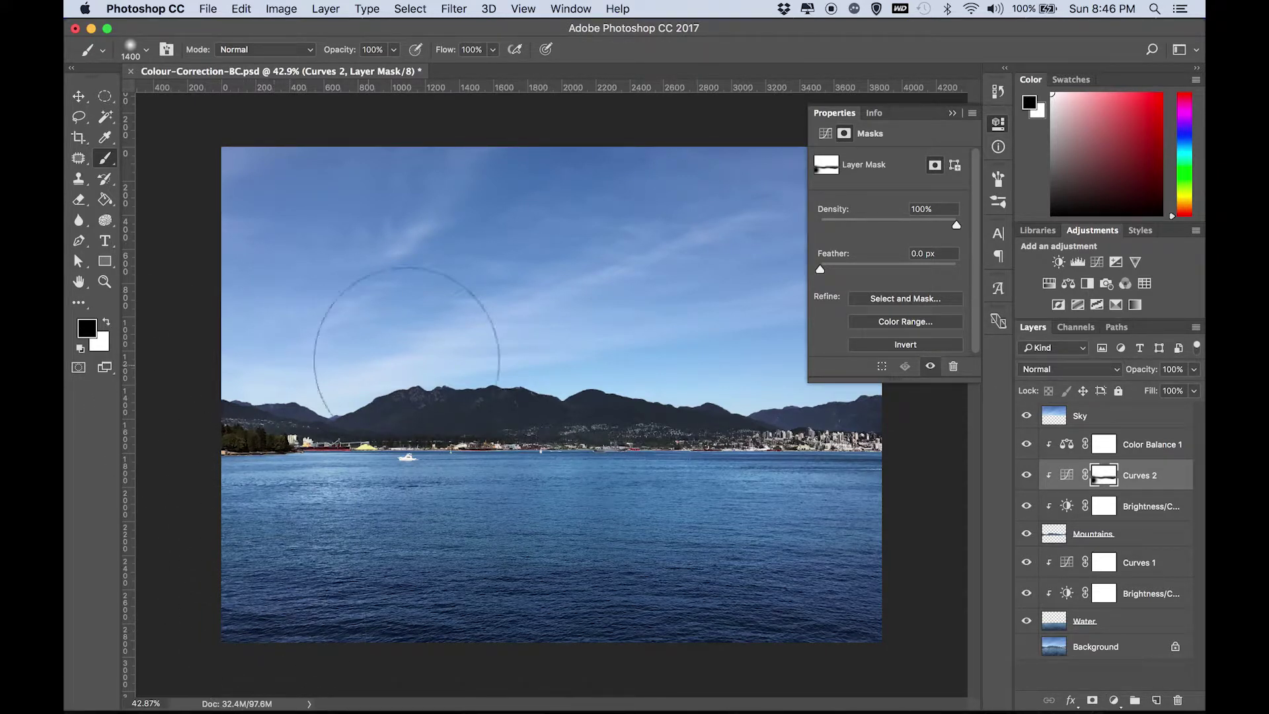
pyautogui.click(78, 95)
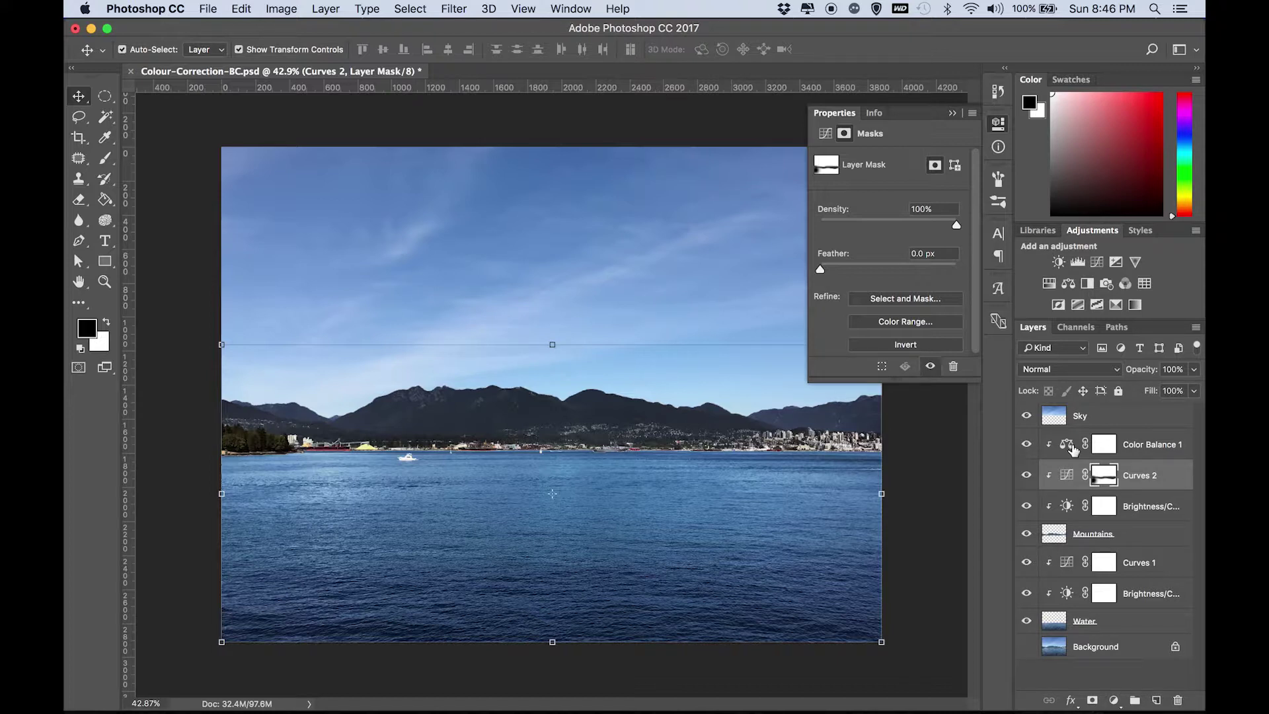
# - Add a Brightness/Contrast adjustment clipped to the Sky layer, with Brightness -2 and Contrast 47
pyautogui.click(1150, 414)
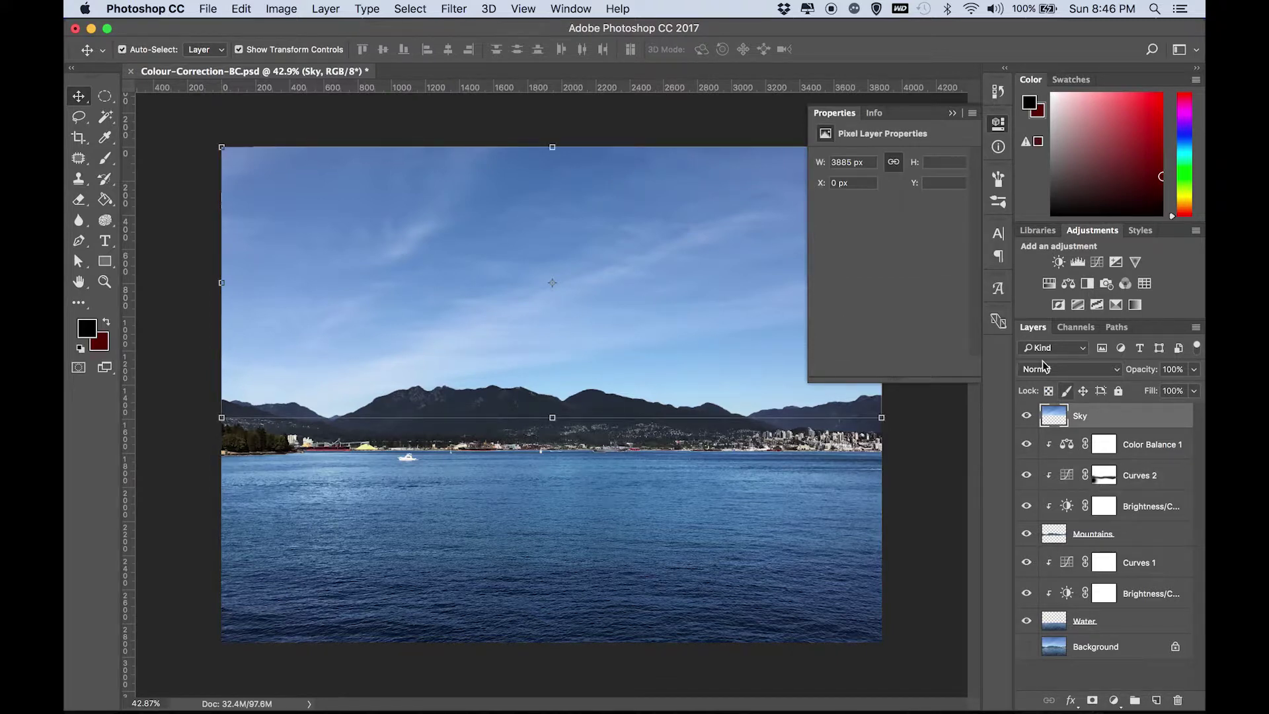
pyautogui.click(1058, 263)
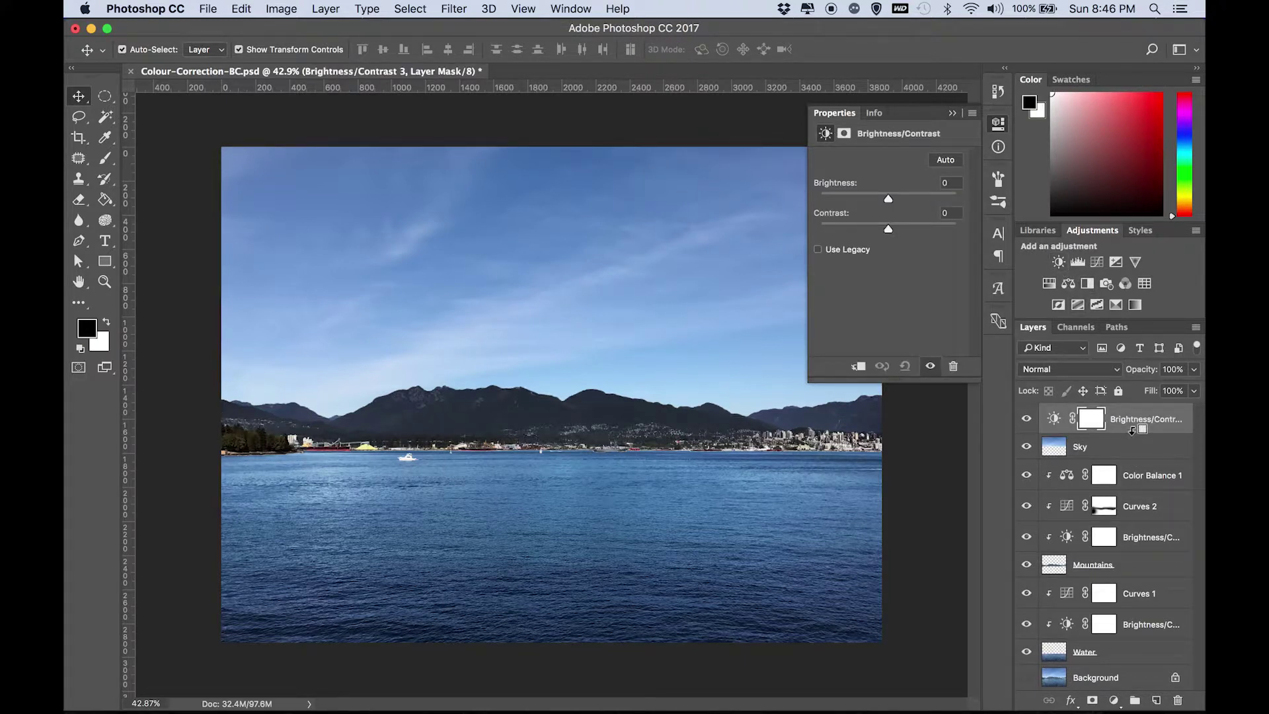
pyautogui.keyDown('alt'); pyautogui.click(1131, 431); pyautogui.keyUp('alt')
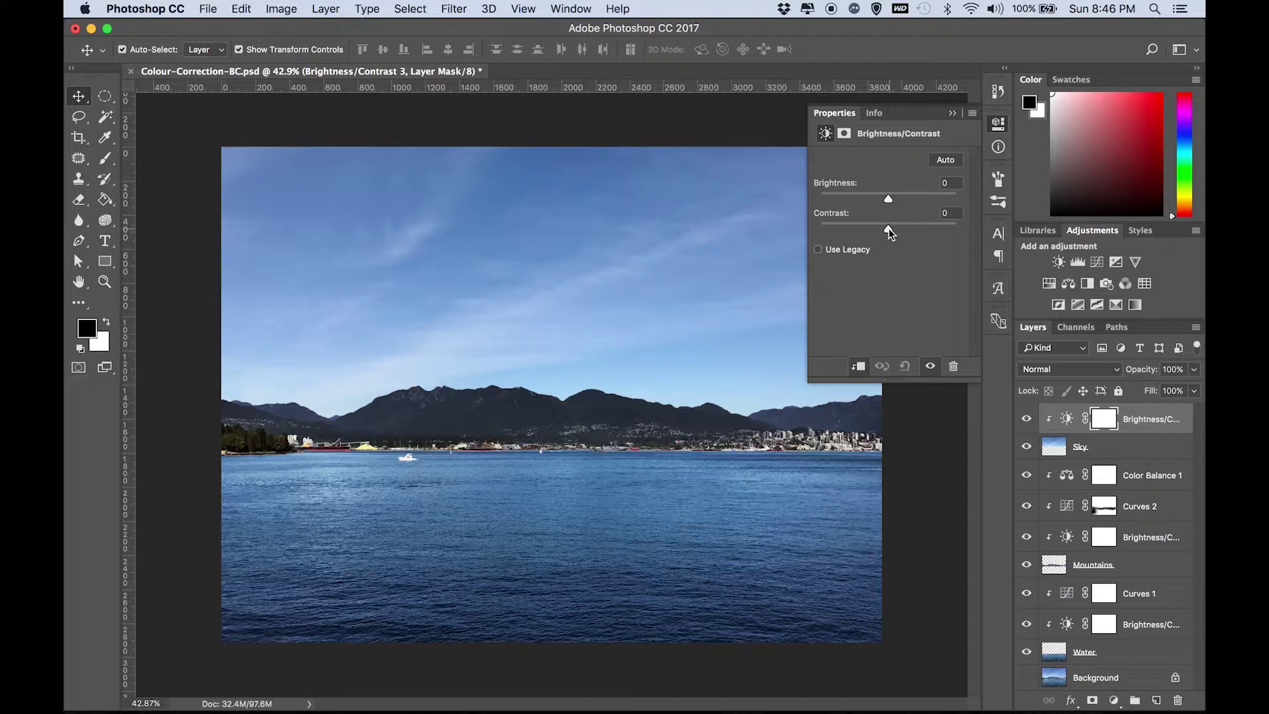
pyautogui.moveTo(888, 228); pyautogui.dragTo(905, 228)
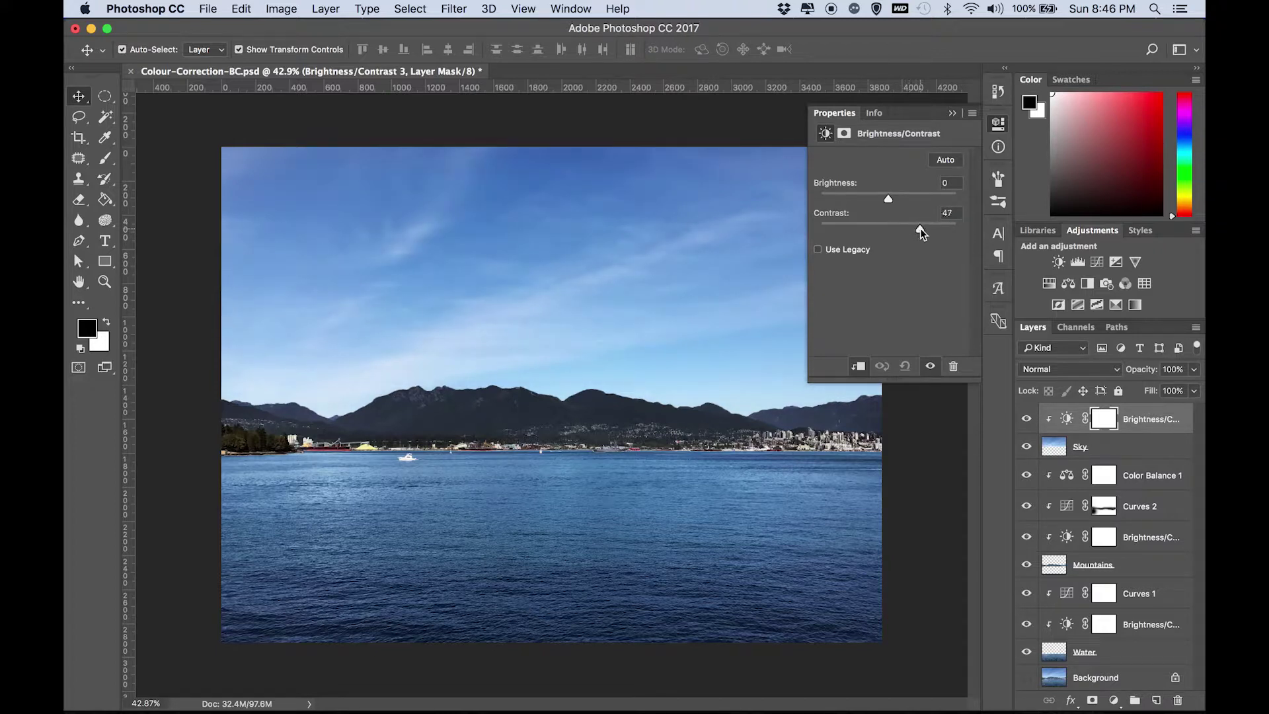
pyautogui.moveTo(888, 198); pyautogui.dragTo(887, 197)
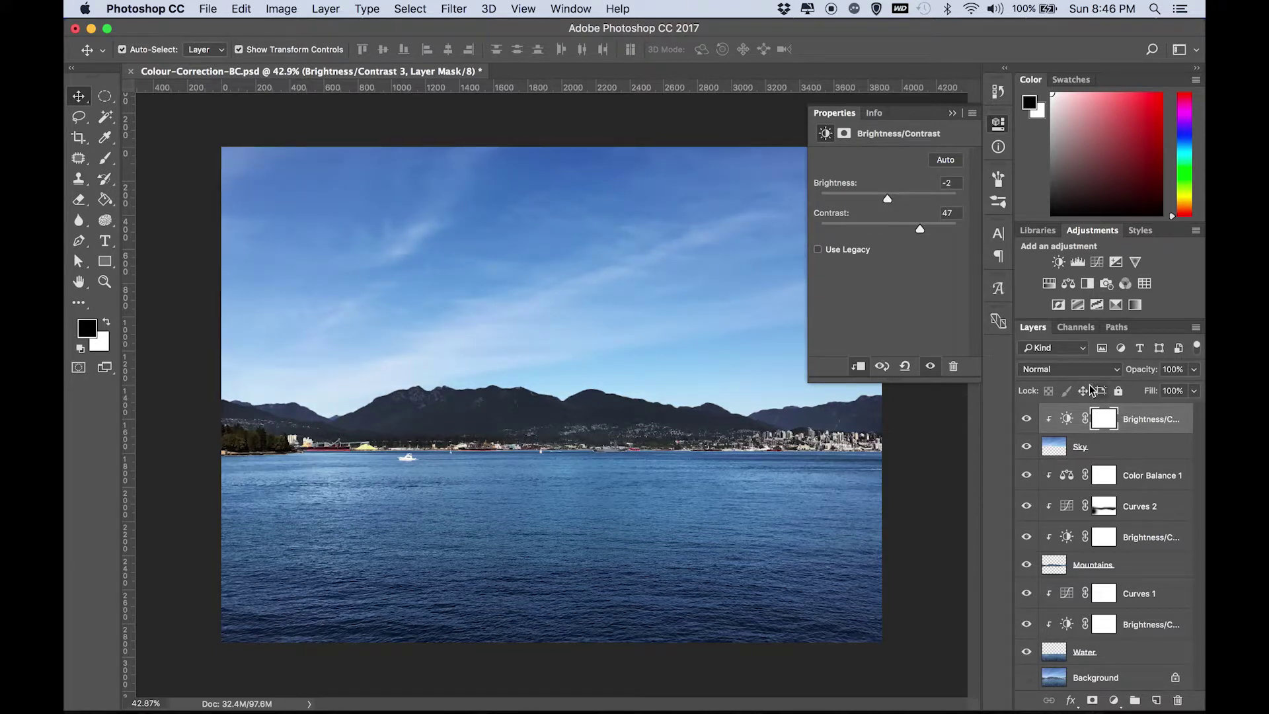
# - Add a Color Balance adjustment clipped to the Sky layer, setting the midtones to Cyan-Red -16 and Yellow-Blue +36
pyautogui.click(1069, 284)
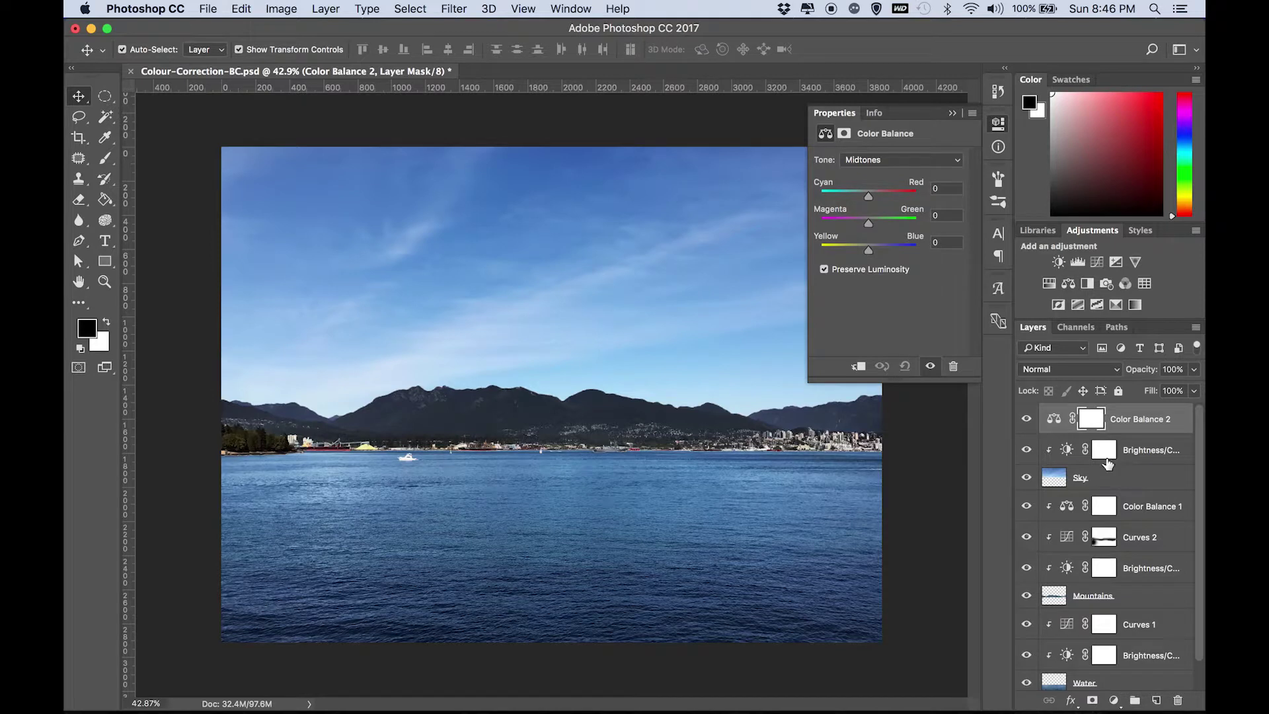
pyautogui.keyDown('alt'); pyautogui.click(1118, 429); pyautogui.keyUp('alt')
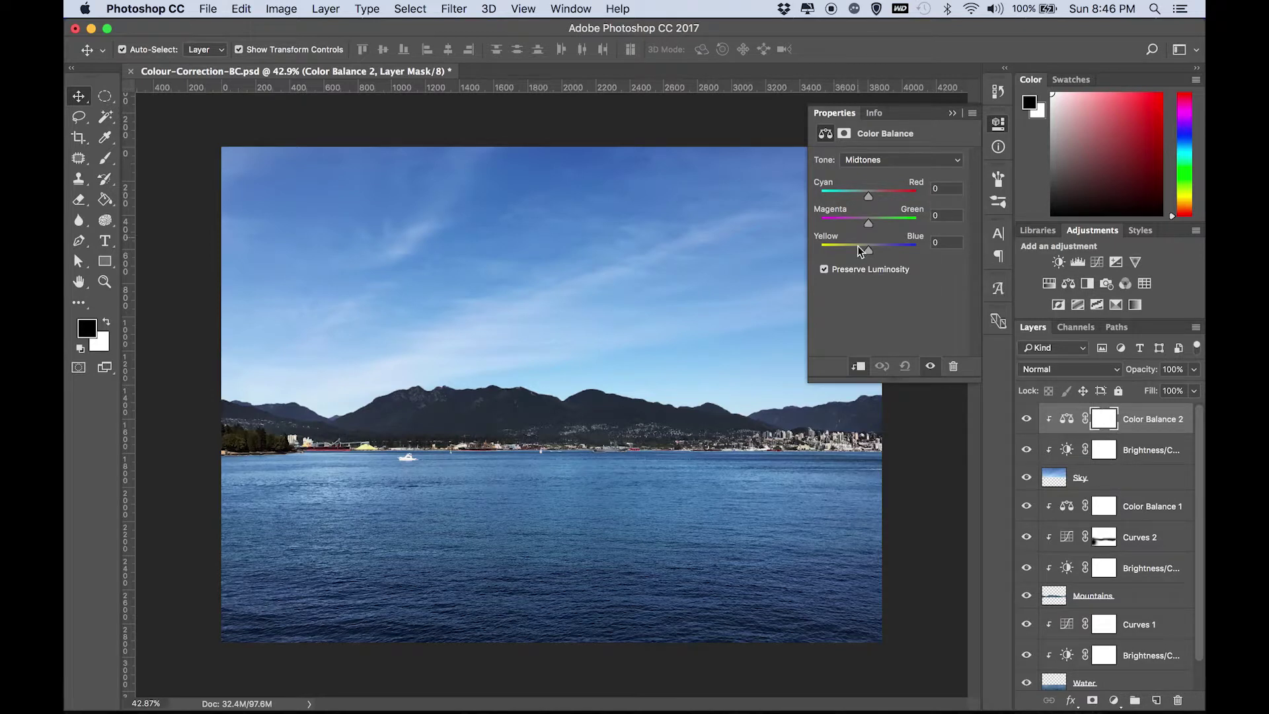
pyautogui.moveTo(867, 249); pyautogui.dragTo(886, 248)
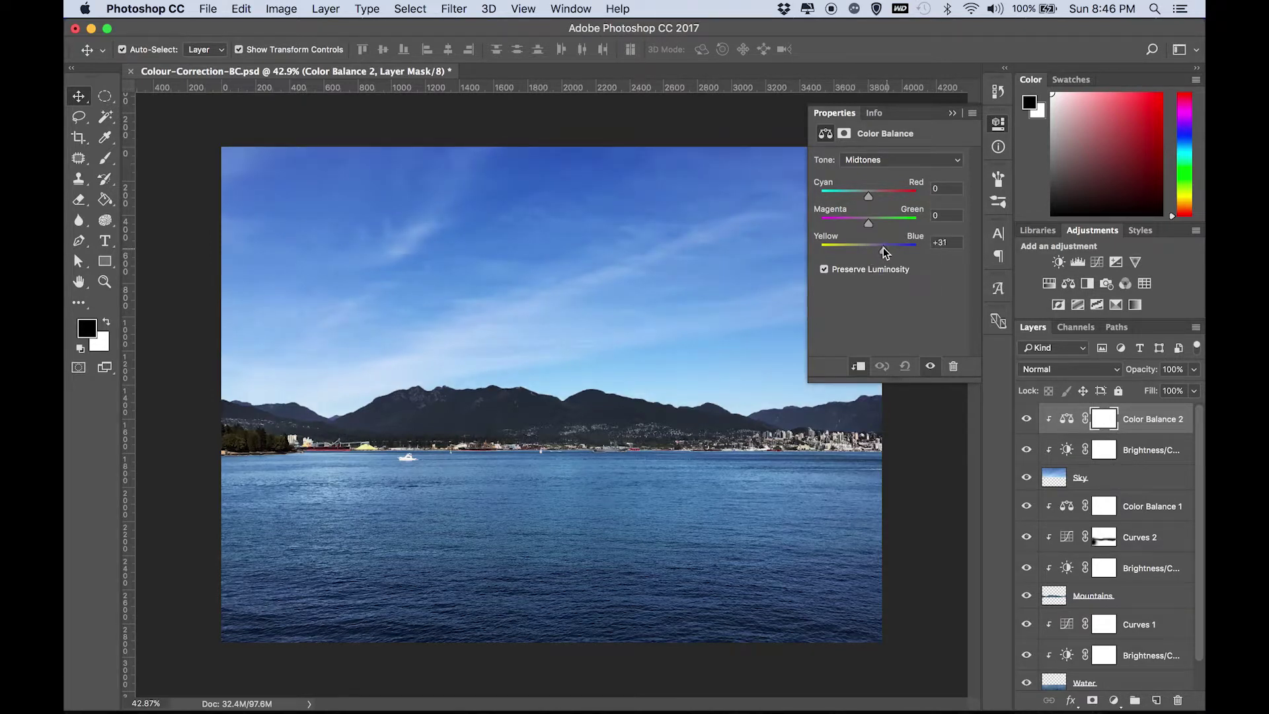
pyautogui.moveTo(867, 197)
pyautogui.mouseDown()
pyautogui.moveTo(852, 198)
pyautogui.moveTo(865, 194)
pyautogui.mouseUp()
pyautogui.click(916, 457)
pyautogui.click(1000, 131)
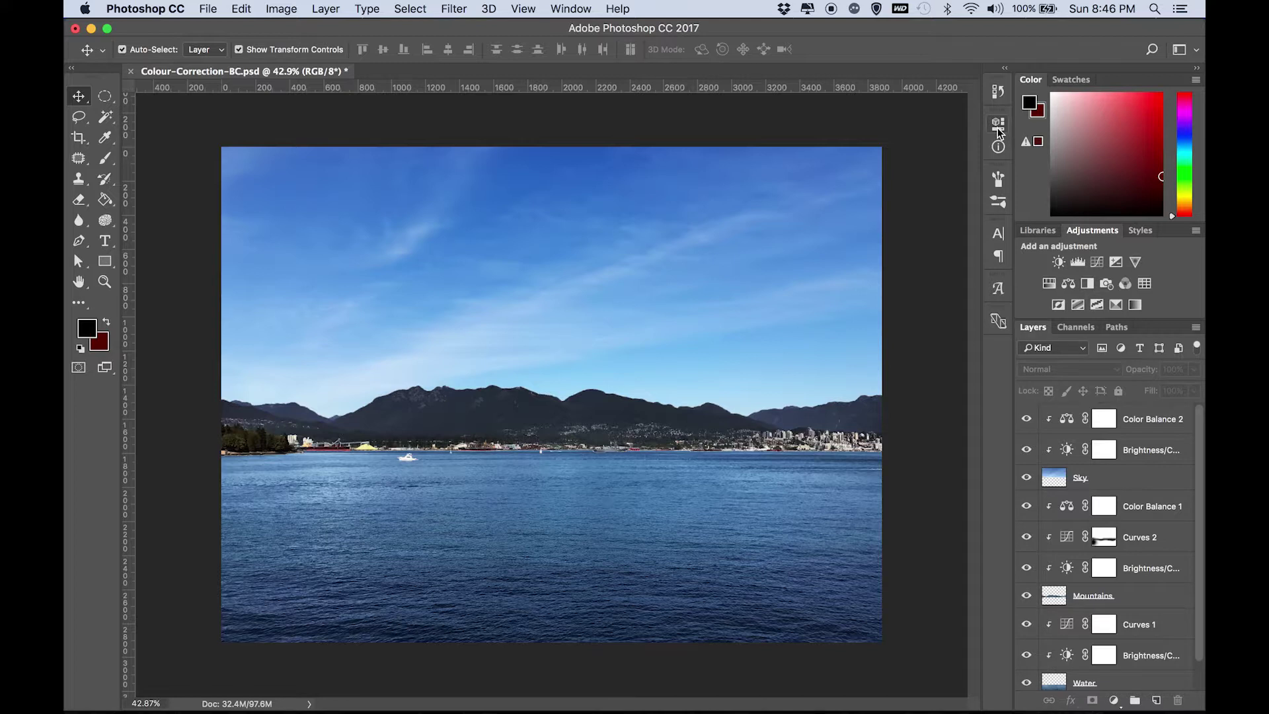
# - Set the Brightness of the Water layer's clipped Brightness/Contrast adjustment to 23
pyautogui.scroll(-1, 818, 286)
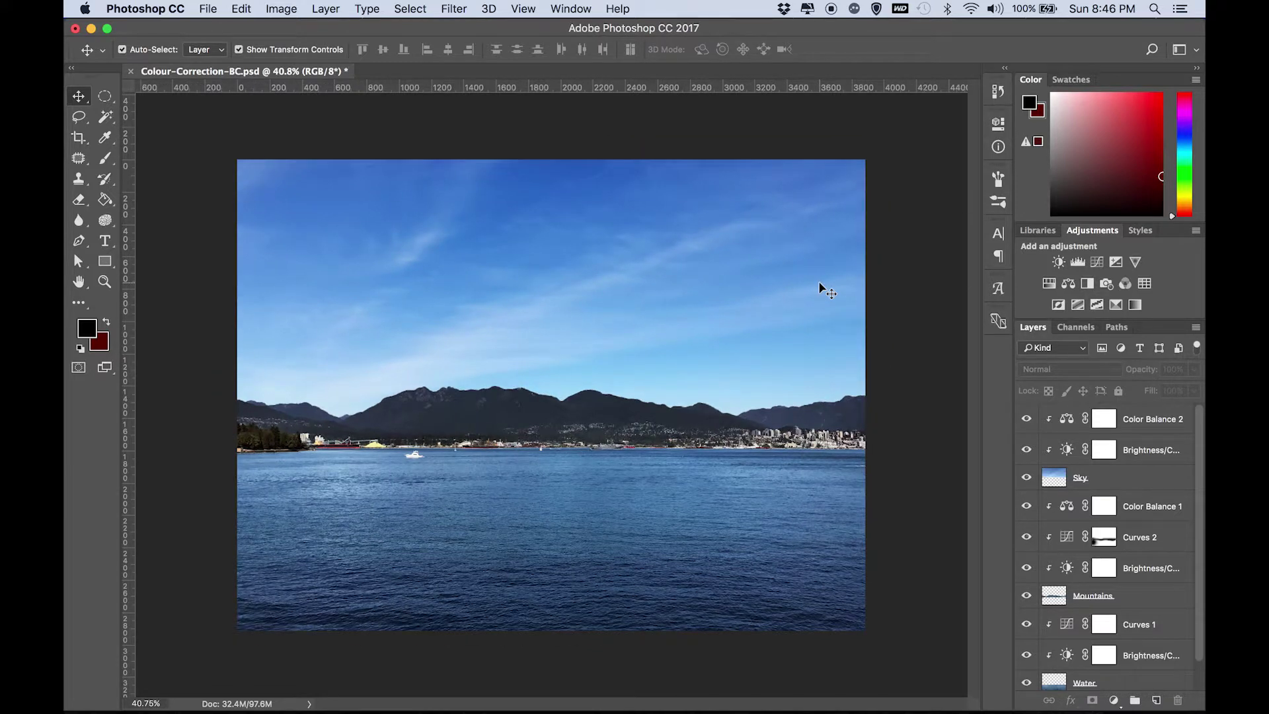
pyautogui.click(710, 543)
pyautogui.scroll(-1, 1057, 583)
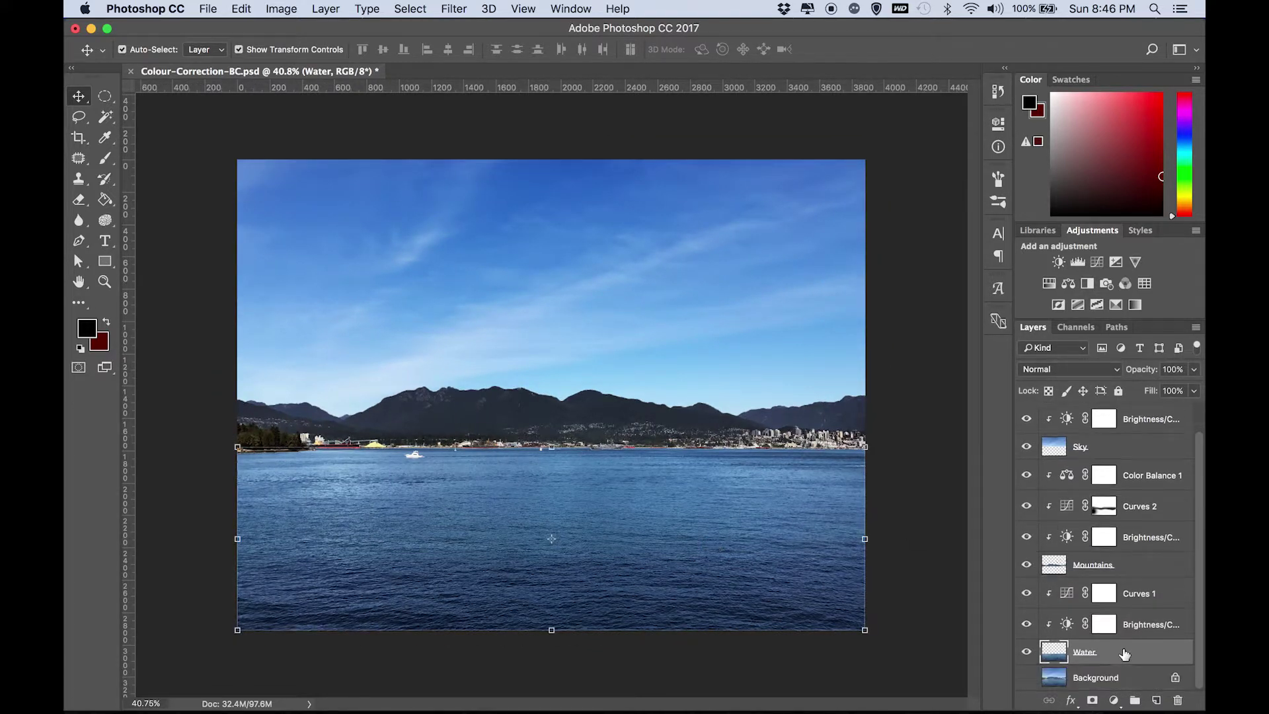
pyautogui.click(1103, 624)
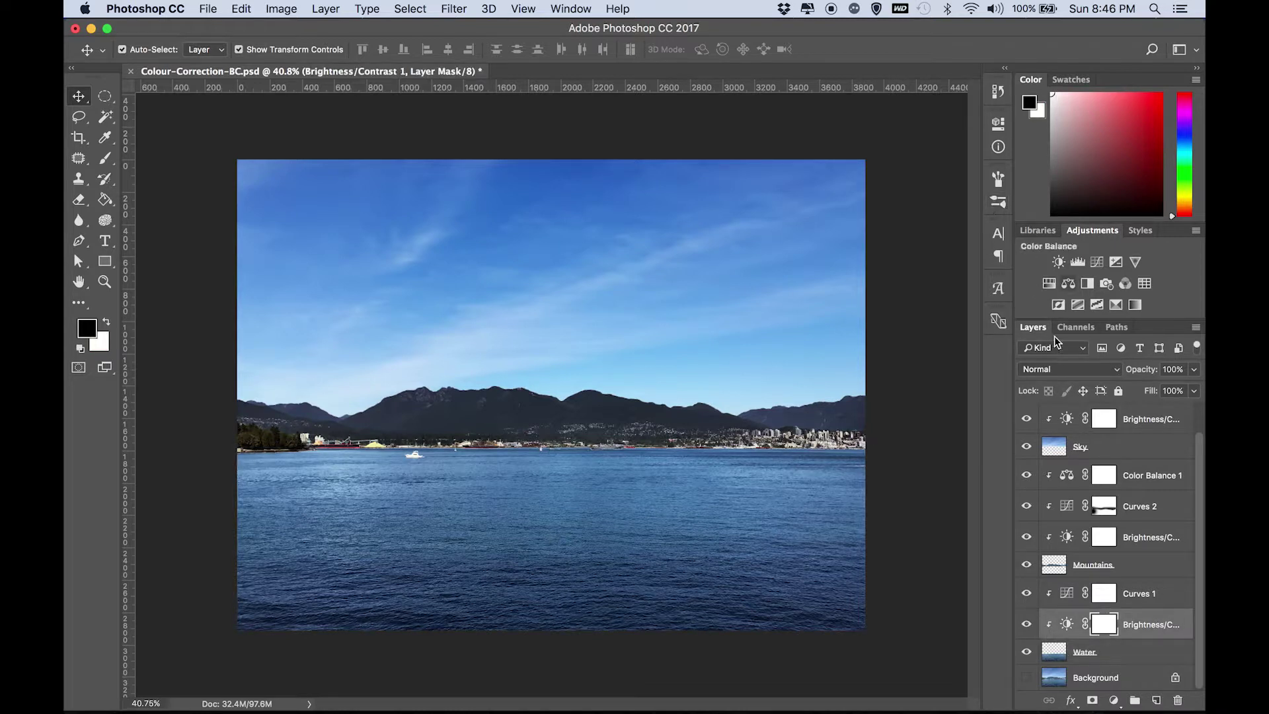
pyautogui.click(993, 126)
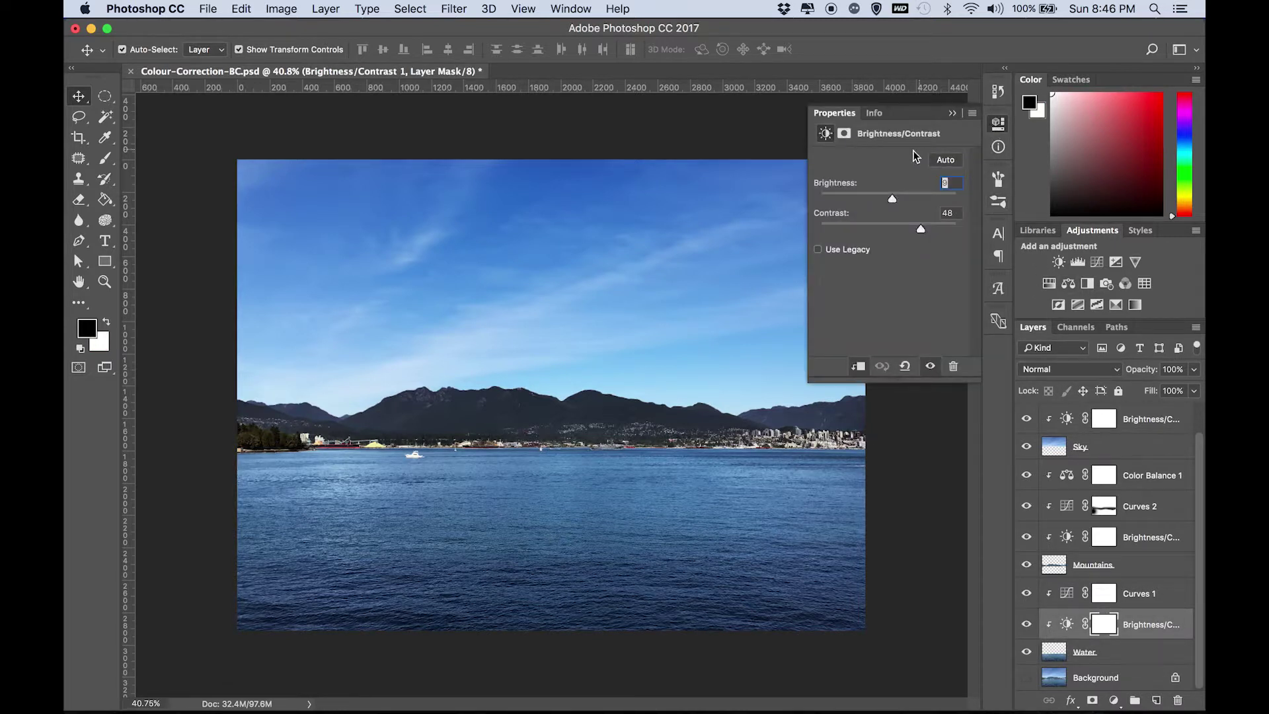
pyautogui.moveTo(891, 201); pyautogui.dragTo(898, 199)
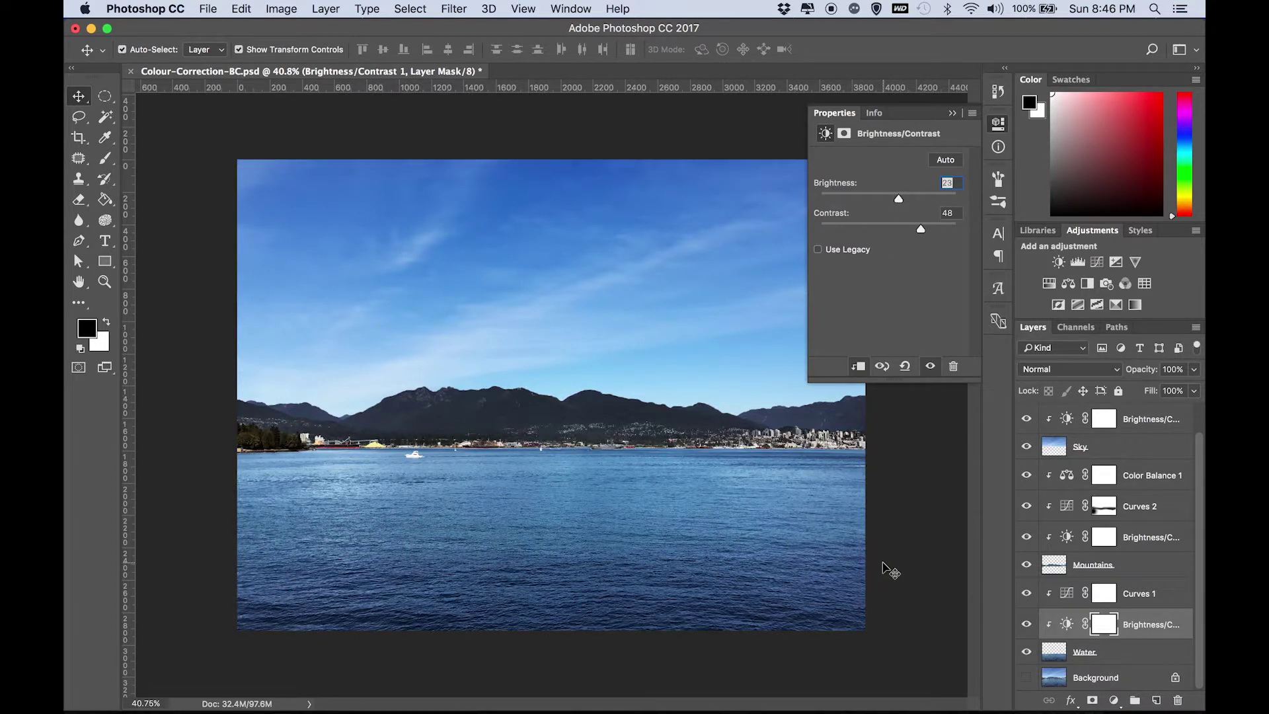
pyautogui.click(886, 569)
# - Group all layers from Color Balance 2 down to Water, leaving out the Background
pyautogui.scroll(2, 1170, 489)
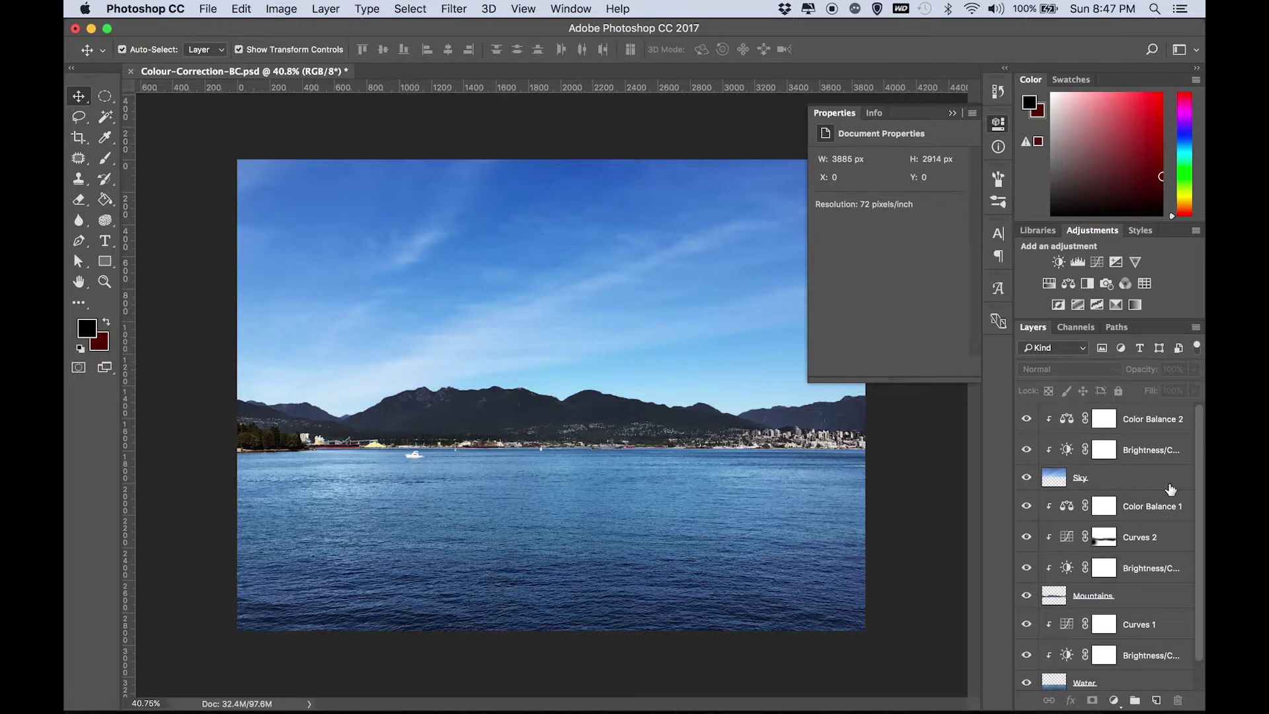
pyautogui.click(1155, 426)
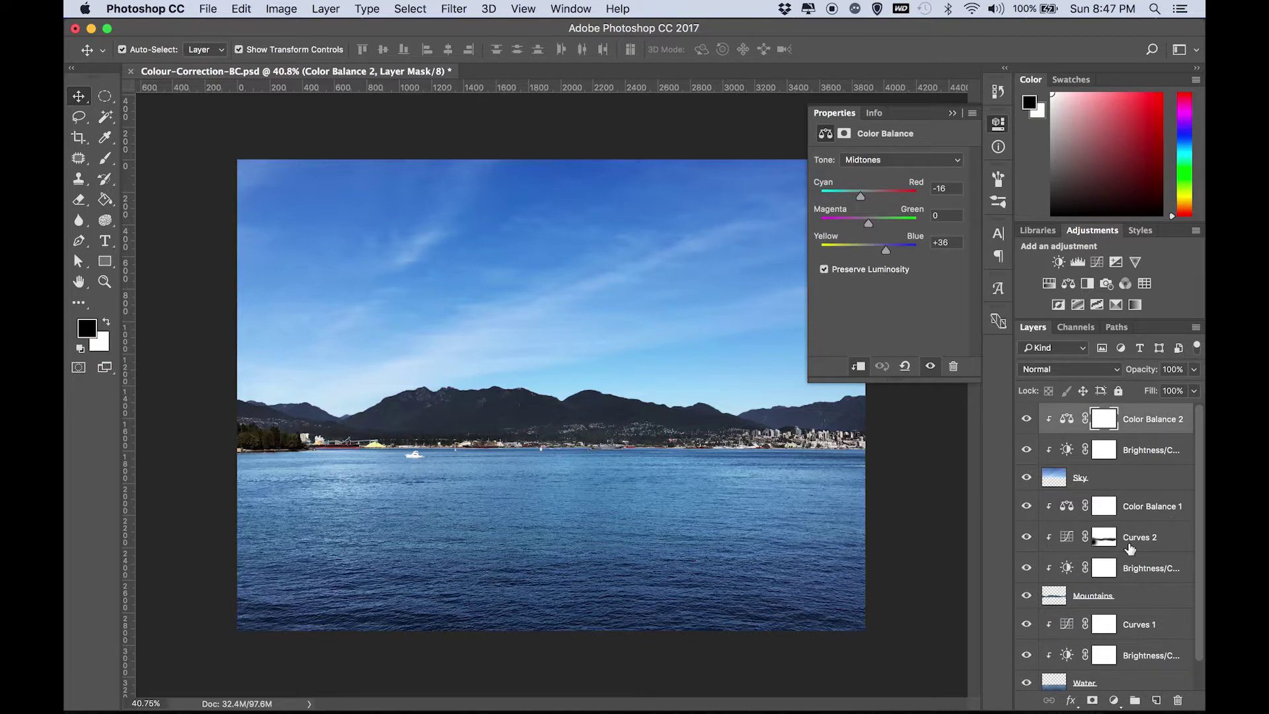
pyautogui.scroll(-1, 1130, 547)
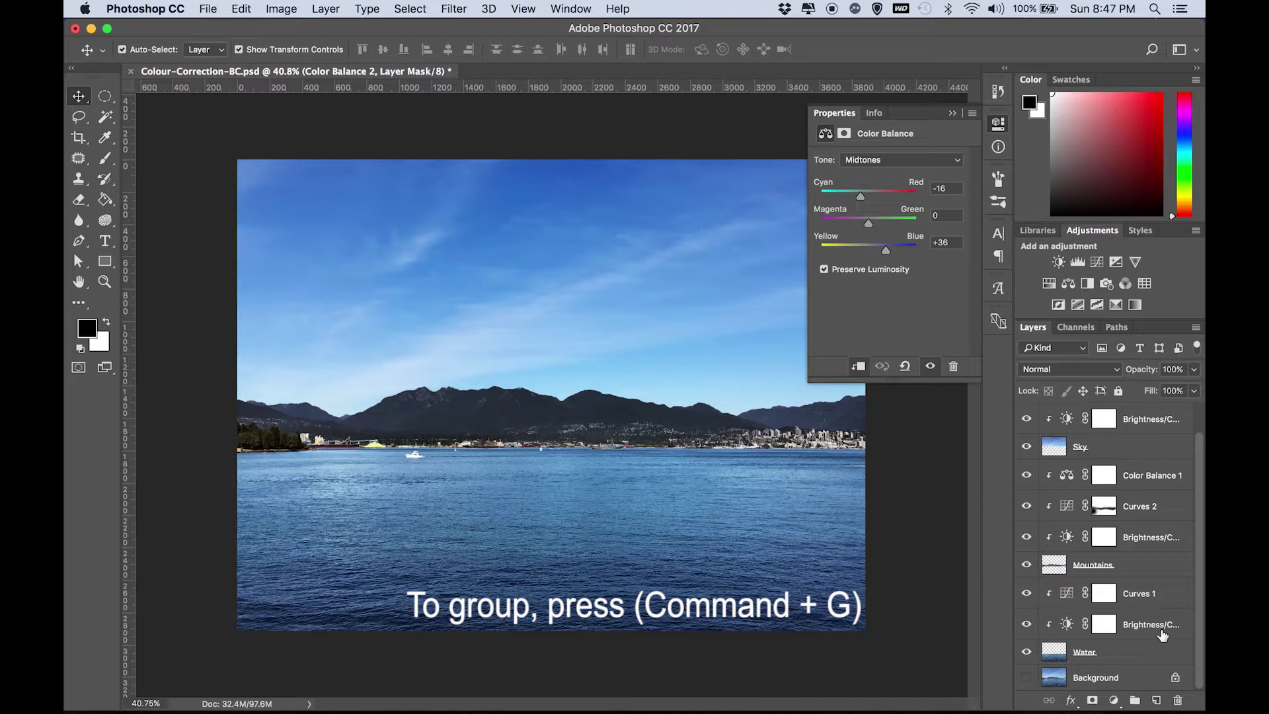
pyautogui.keyDown('shift'); pyautogui.click(1158, 651); pyautogui.keyUp('shift')
pyautogui.press('super+g')
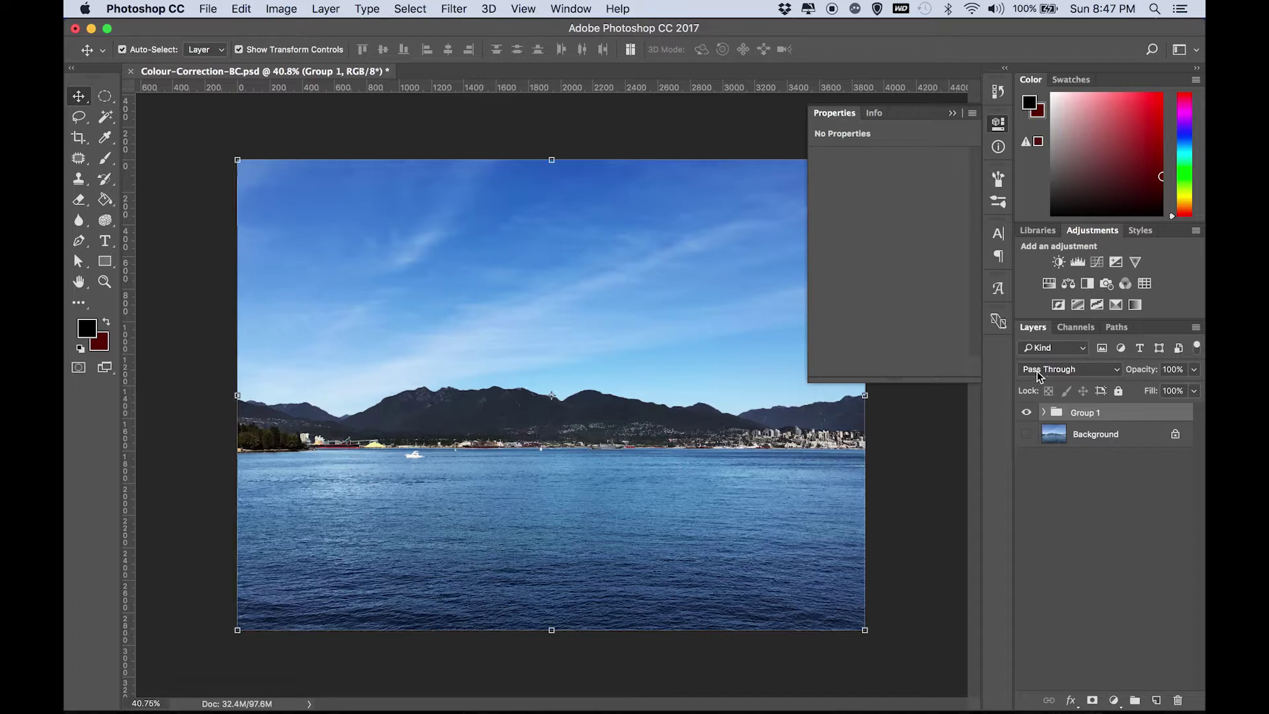
# - Show the Background layer and toggle the group's visibility to compare the corrected photo with the original
pyautogui.click(1026, 413)
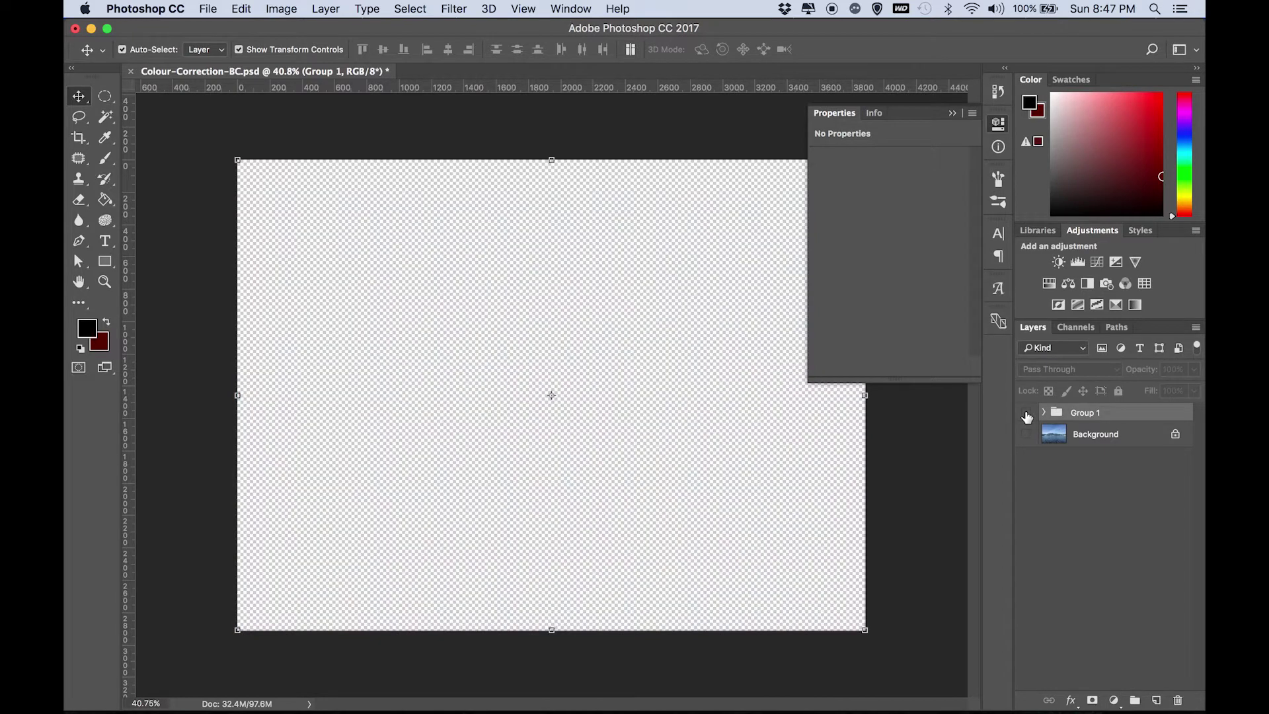
pyautogui.click(1026, 414)
pyautogui.click(1026, 435)
pyautogui.click(1028, 416)
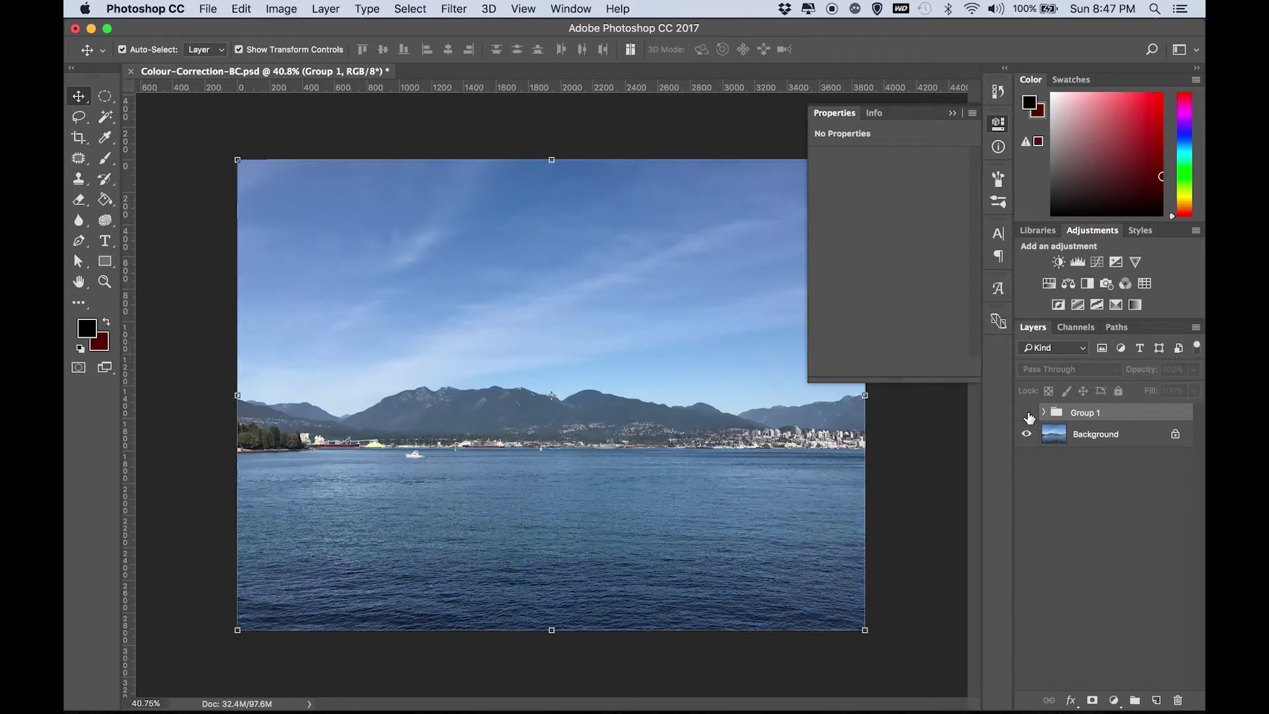
pyautogui.click(1028, 415)
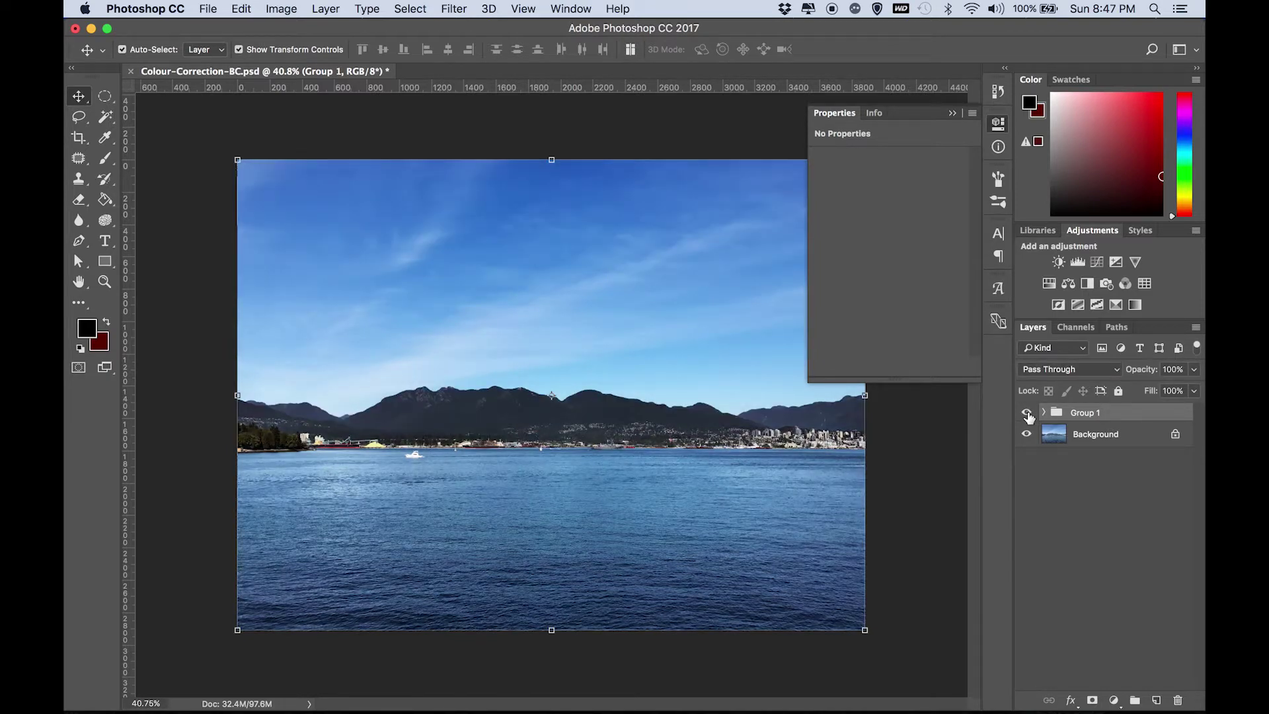
pyautogui.click(1027, 415)
pyautogui.click(1028, 415)
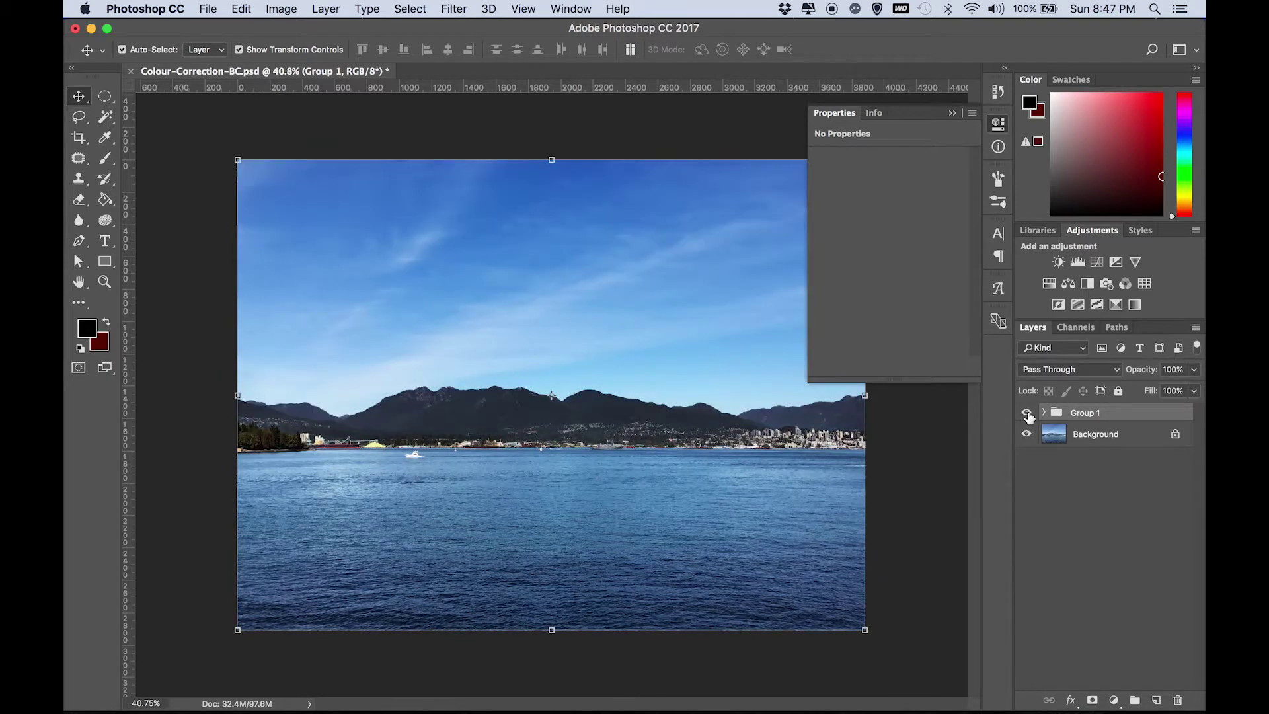